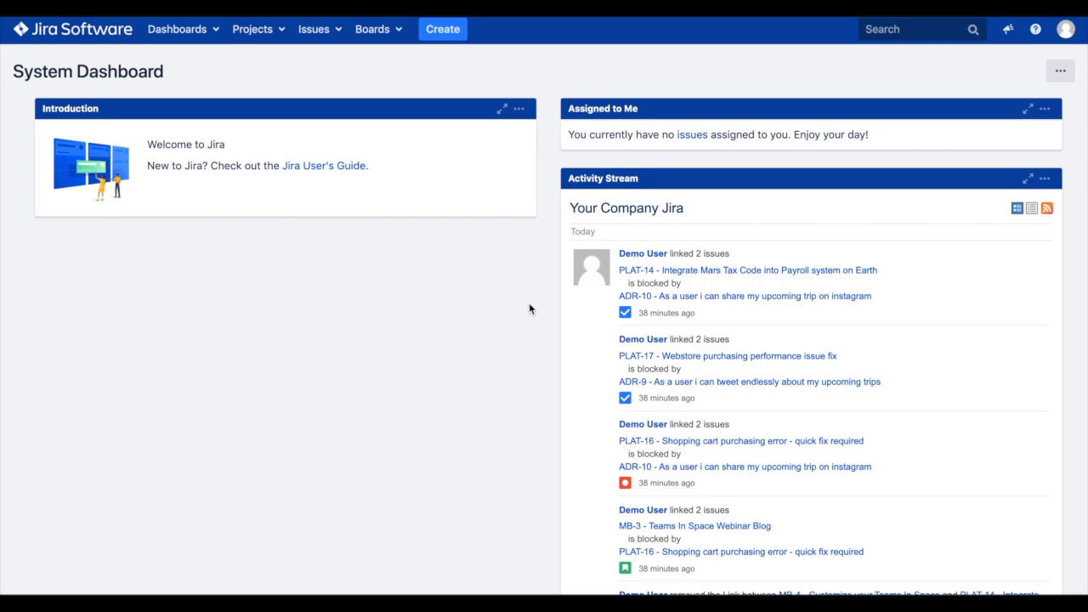
Open the Commercial Space Travel program's roadmap from the list of all programs
left_click(377, 29)
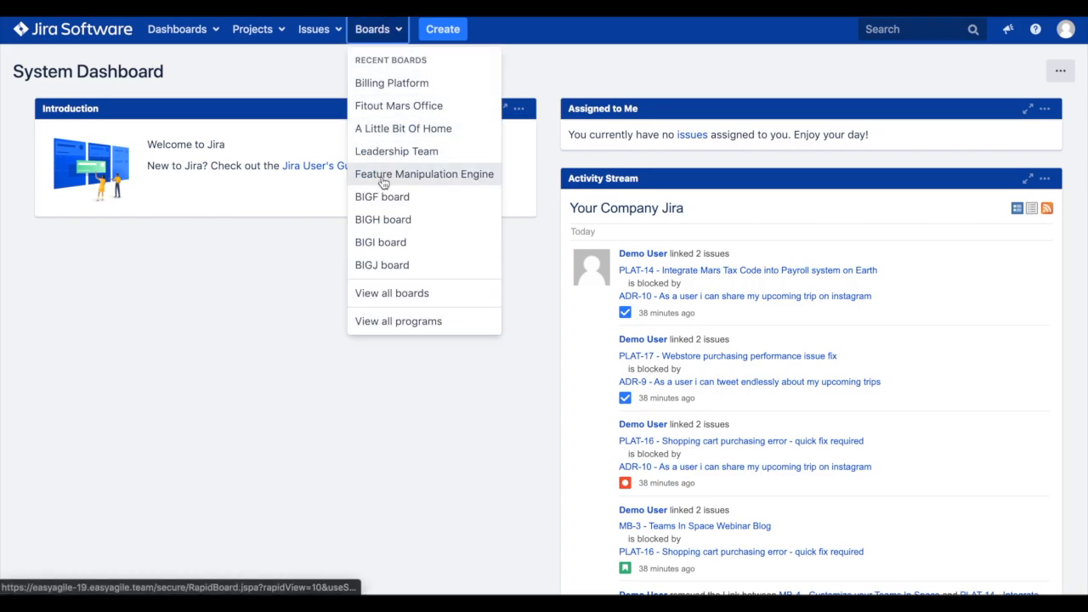
left_click(448, 323)
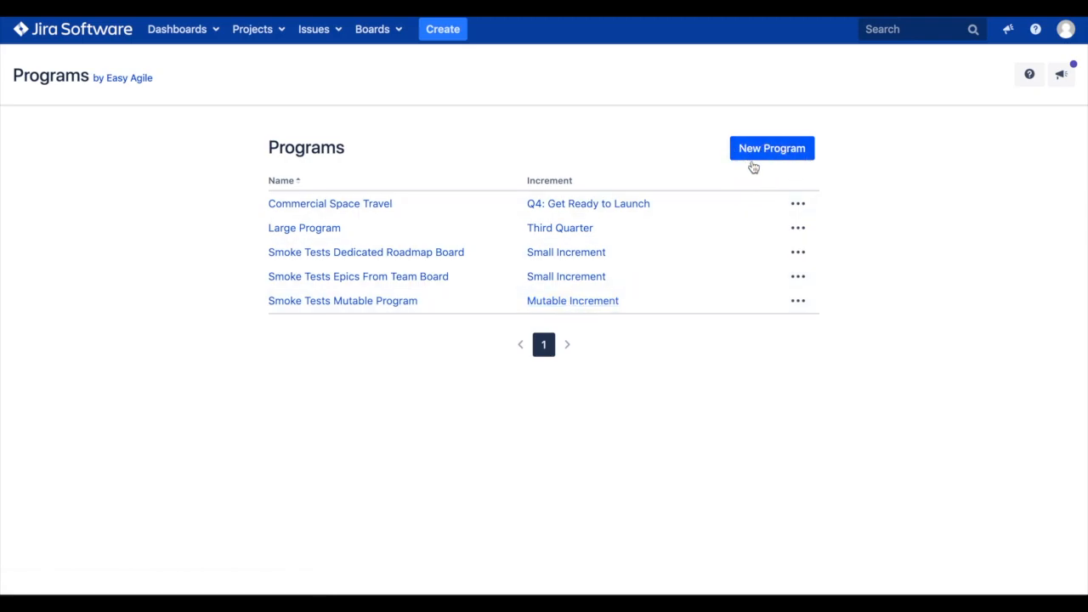
left_click(798, 203)
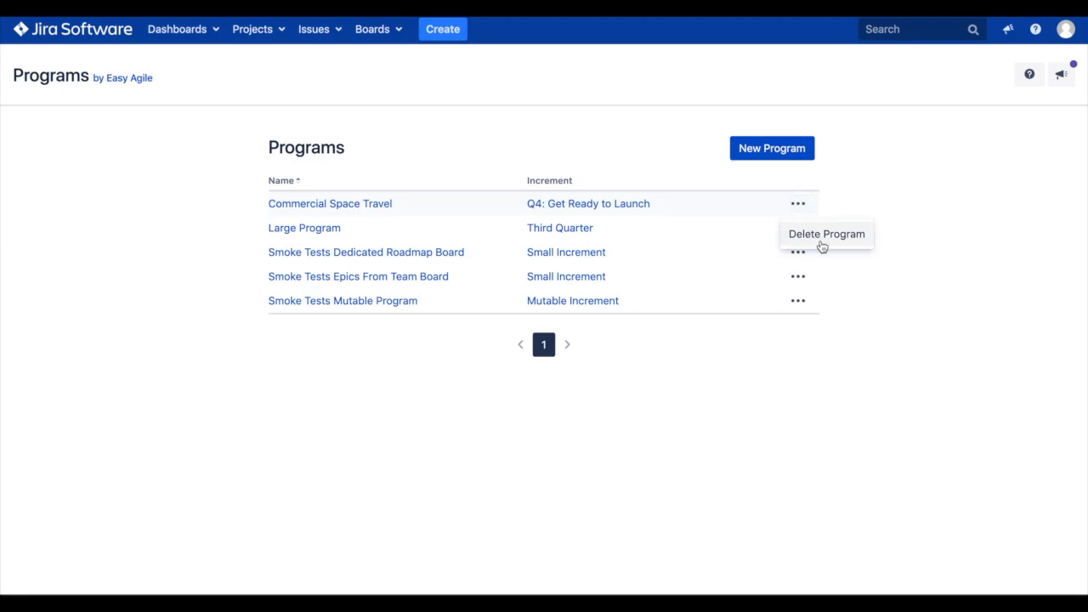
left_click(614, 152)
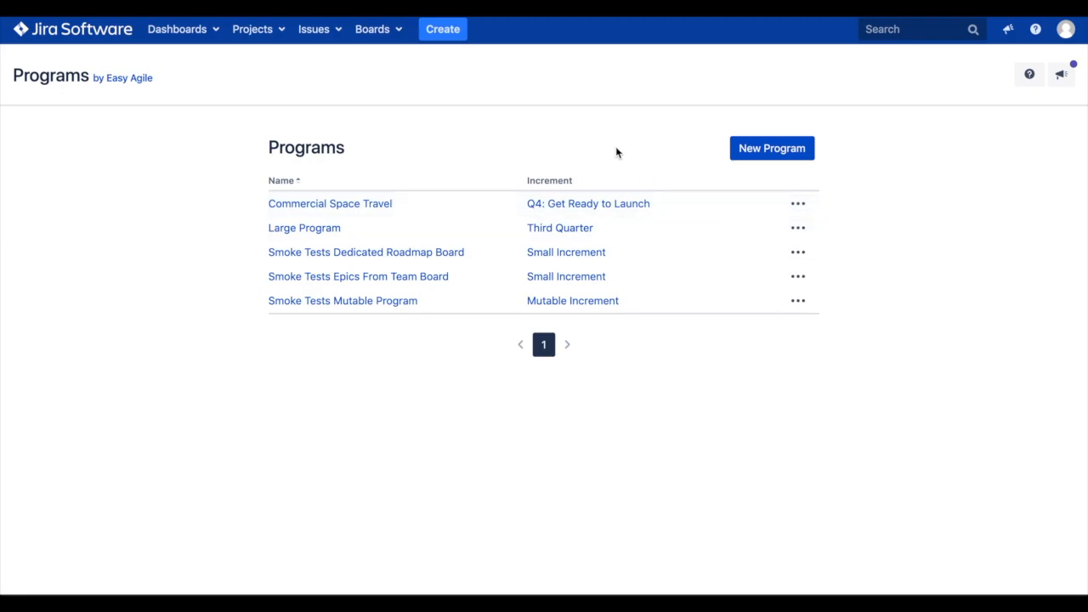
left_click(313, 207)
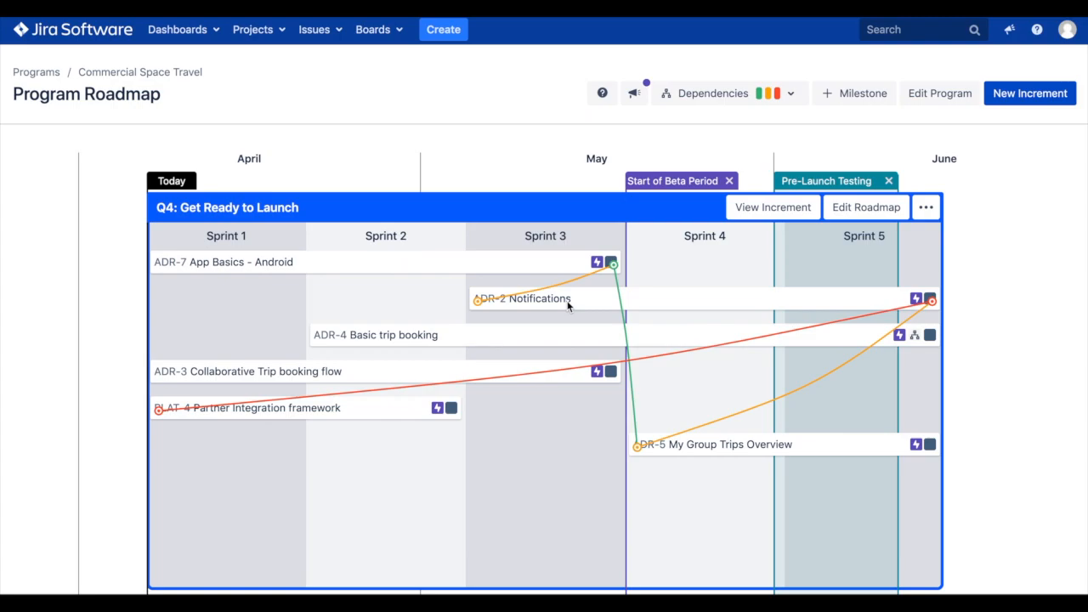
Schedule backlog feature ADR-6 Invite and share on the Q4 increment roadmap from Sprint 3 through Sprint 5, then return to the program roadmap
scroll(449, 336, "left", 1)
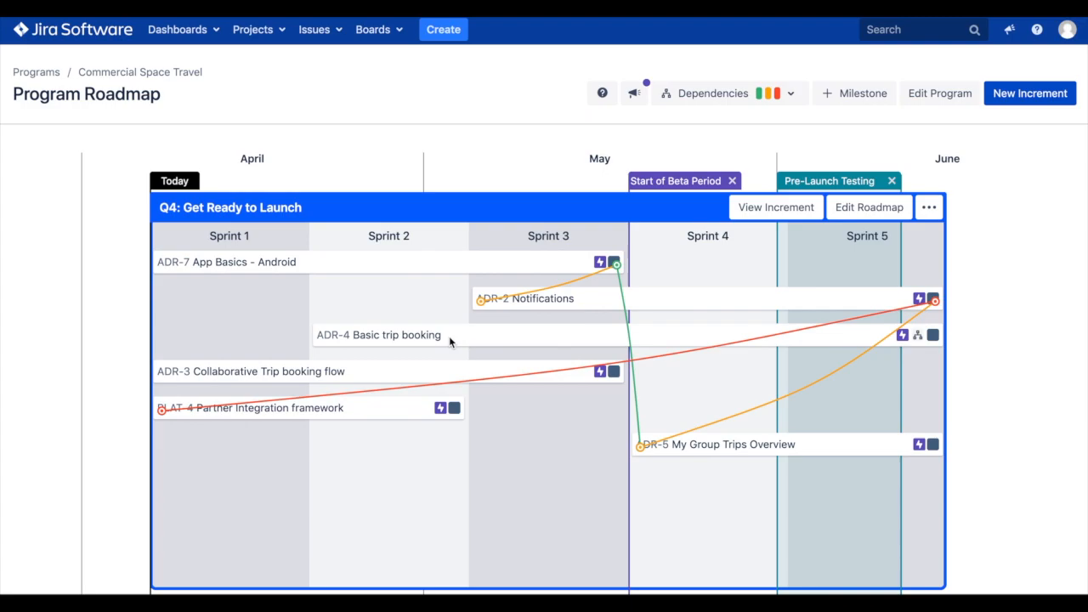
left_click(856, 209)
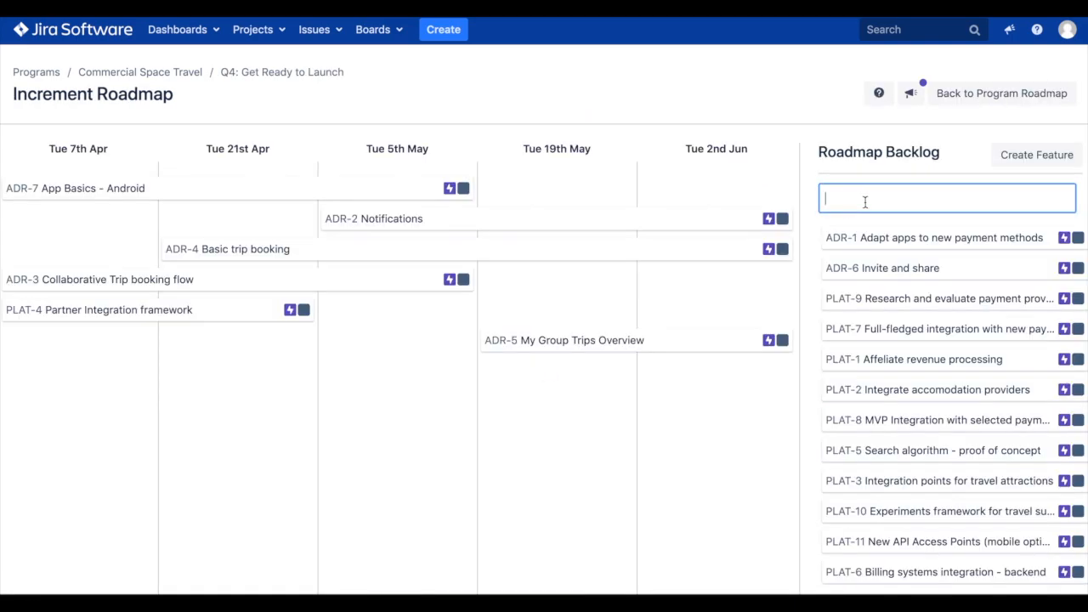
left_click_drag(966, 268, 456, 393)
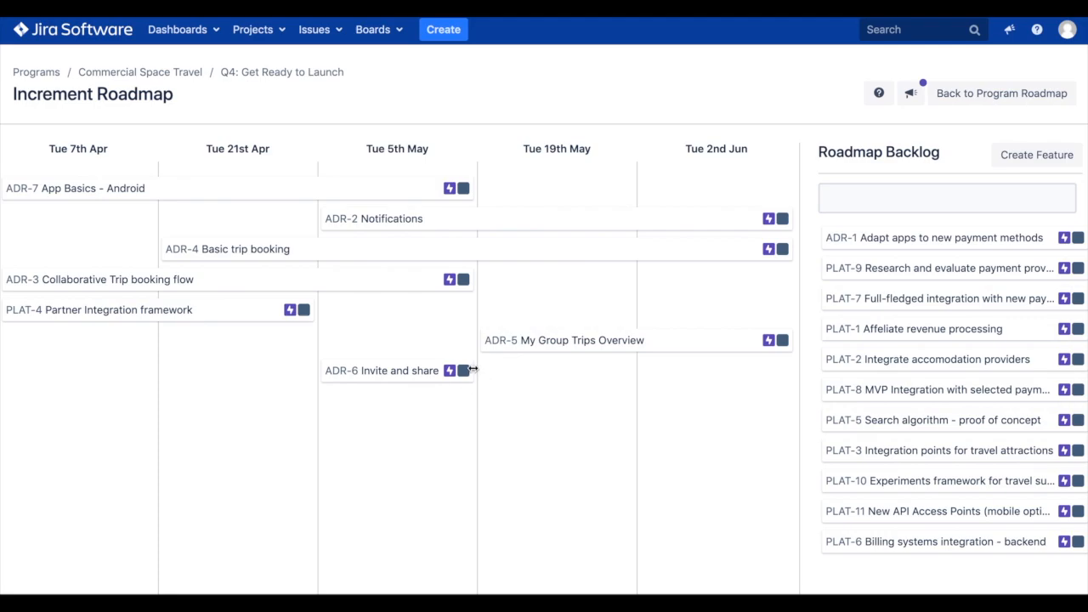
left_click_drag(473, 369, 783, 368)
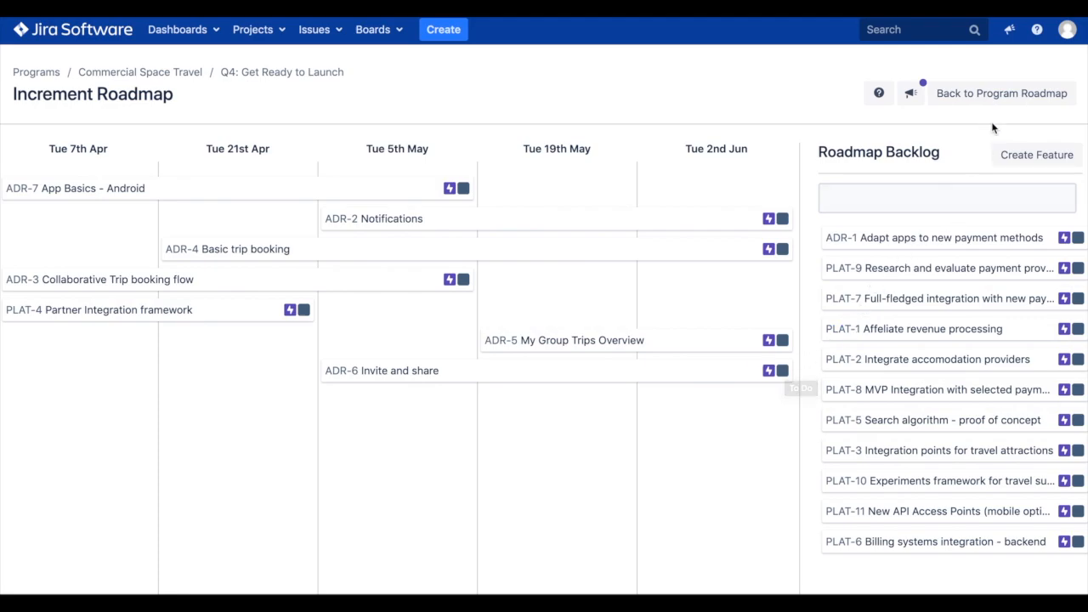
left_click(1009, 98)
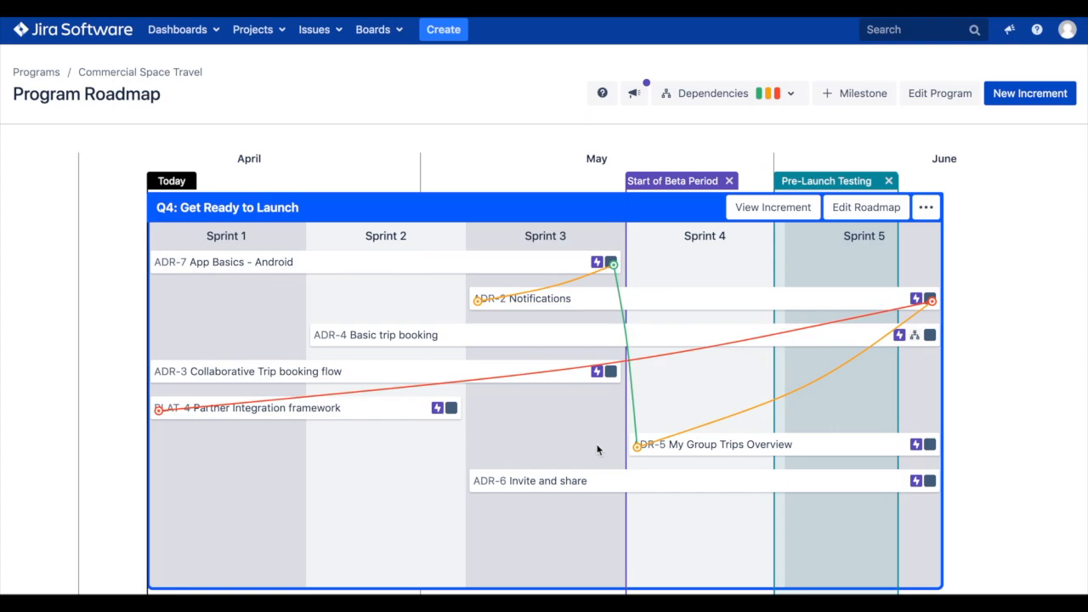
Inspect the external linked issues of ADR-4 Basic trip booking and close their list
left_click(917, 337)
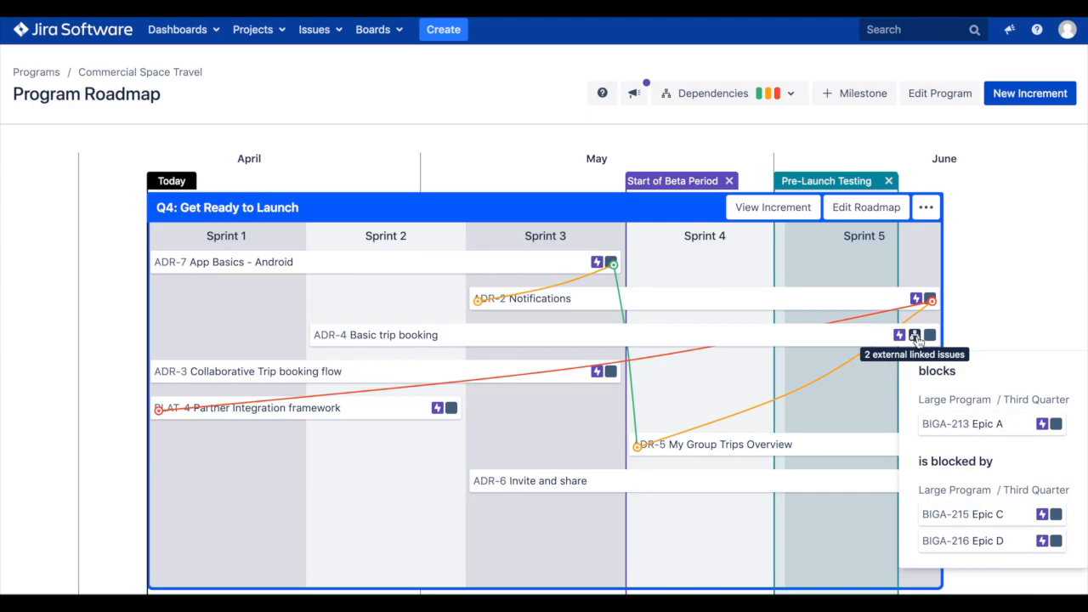
left_click(916, 337)
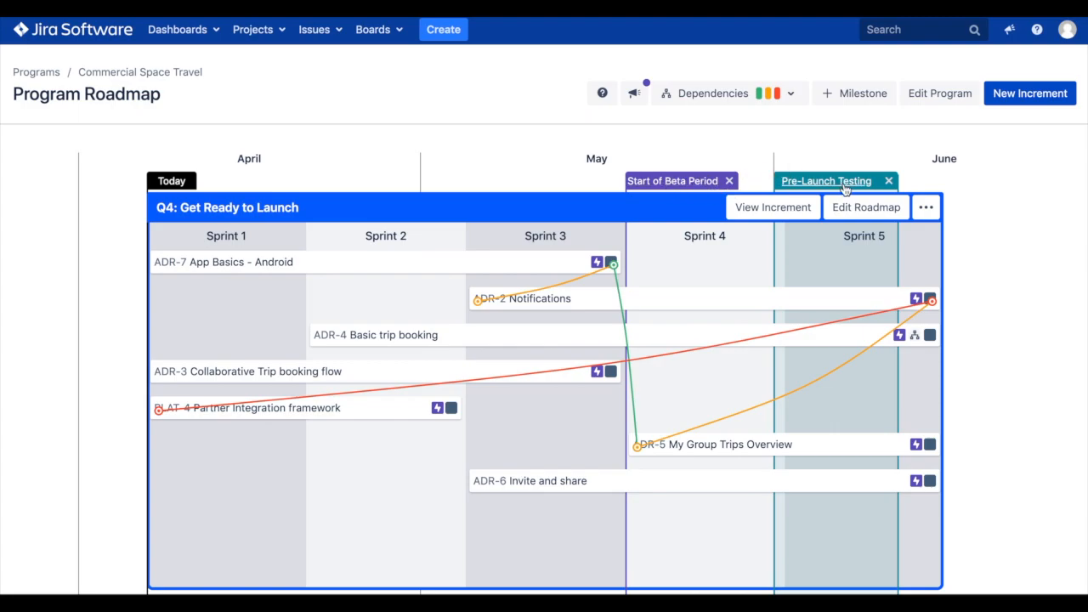
Add a dark grey milestone named Official Launch to the program roadmap with a start date of 17 June 2020
left_click(857, 96)
left_click(619, 148)
type("Official Launch")
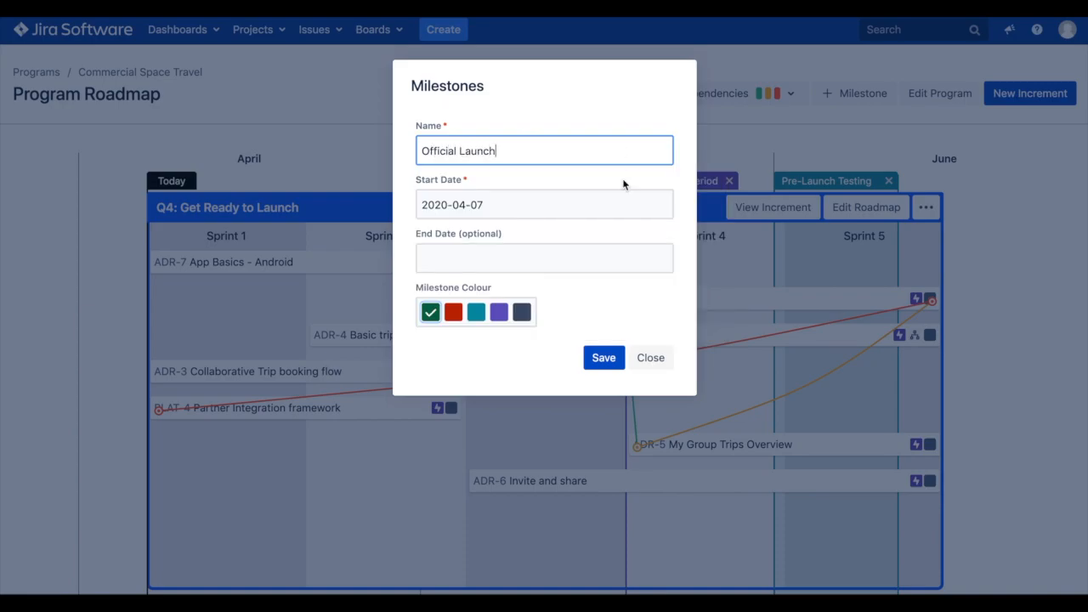
left_click(538, 207)
left_click(631, 242)
left_click(631, 242)
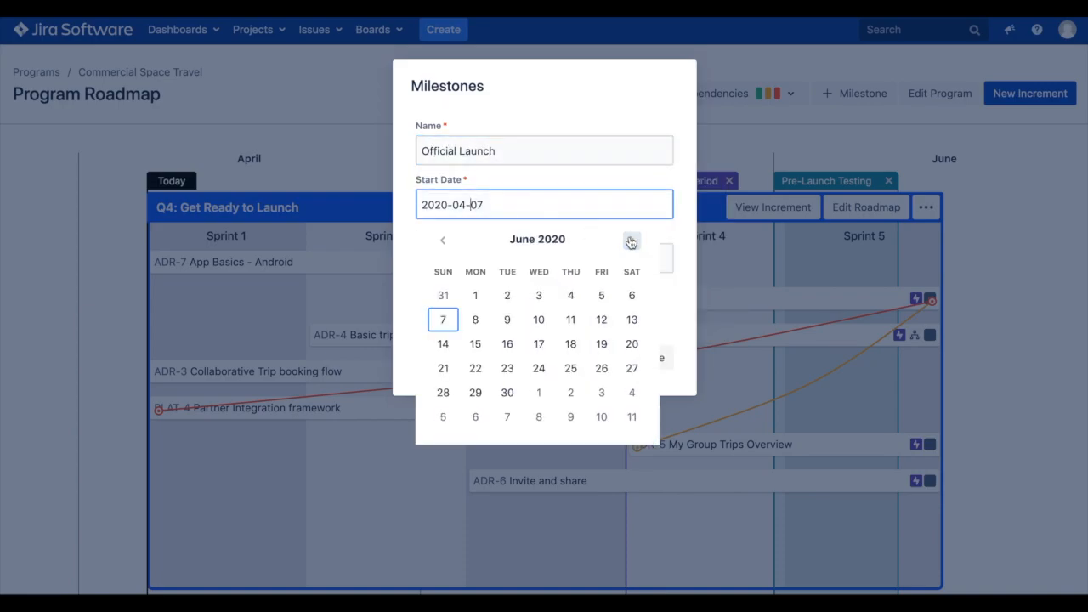
left_click(539, 344)
left_click(522, 313)
left_click(603, 358)
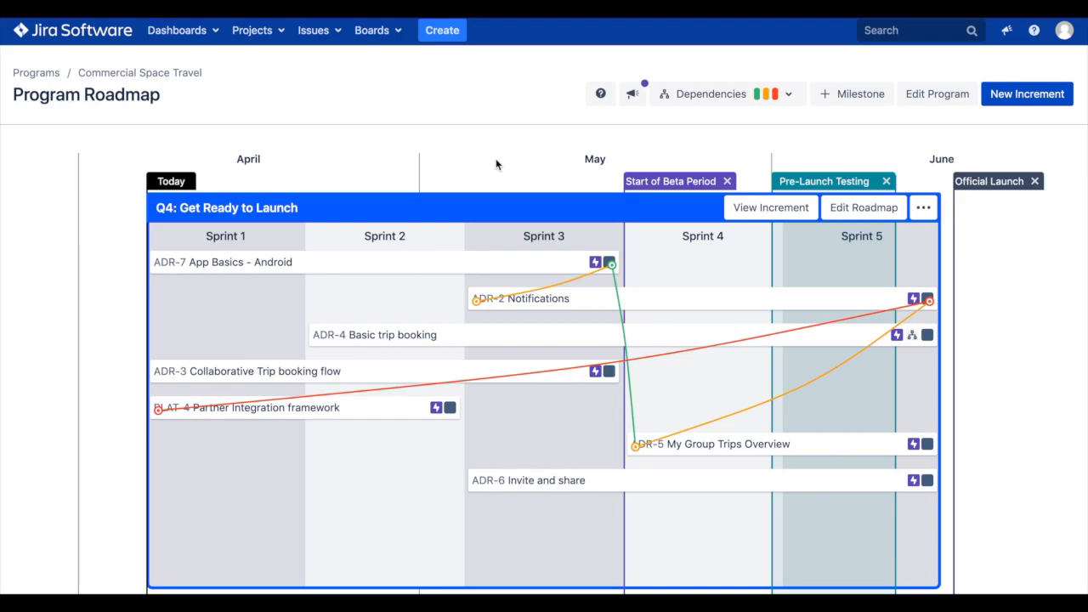
Start a new increment on the program roadmap and name it "Q1: We have liftoff!"
left_click(1006, 96)
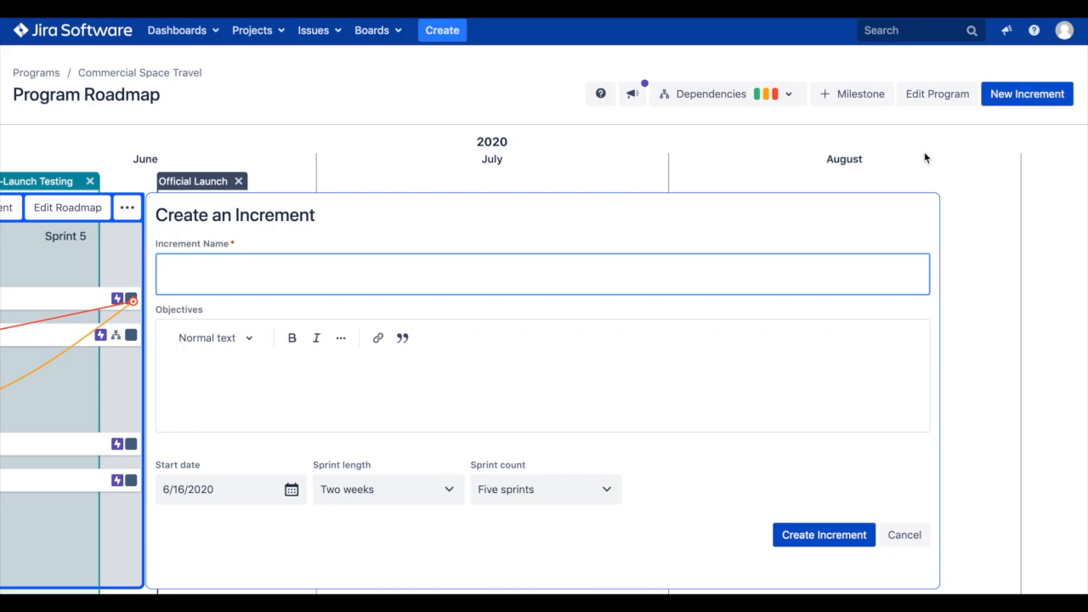
left_click(577, 270)
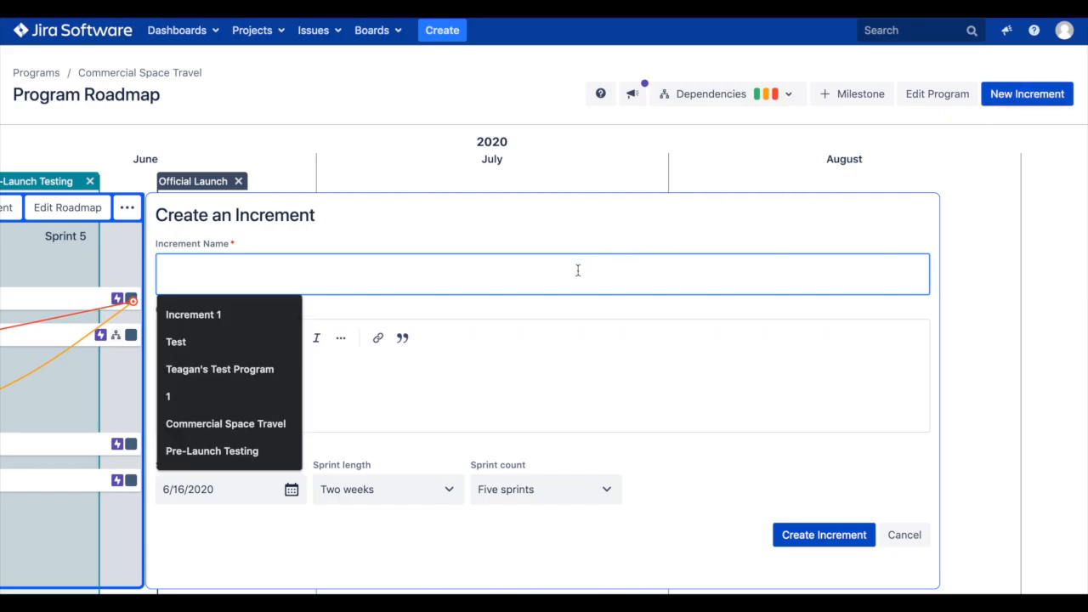
type("Q1: W")
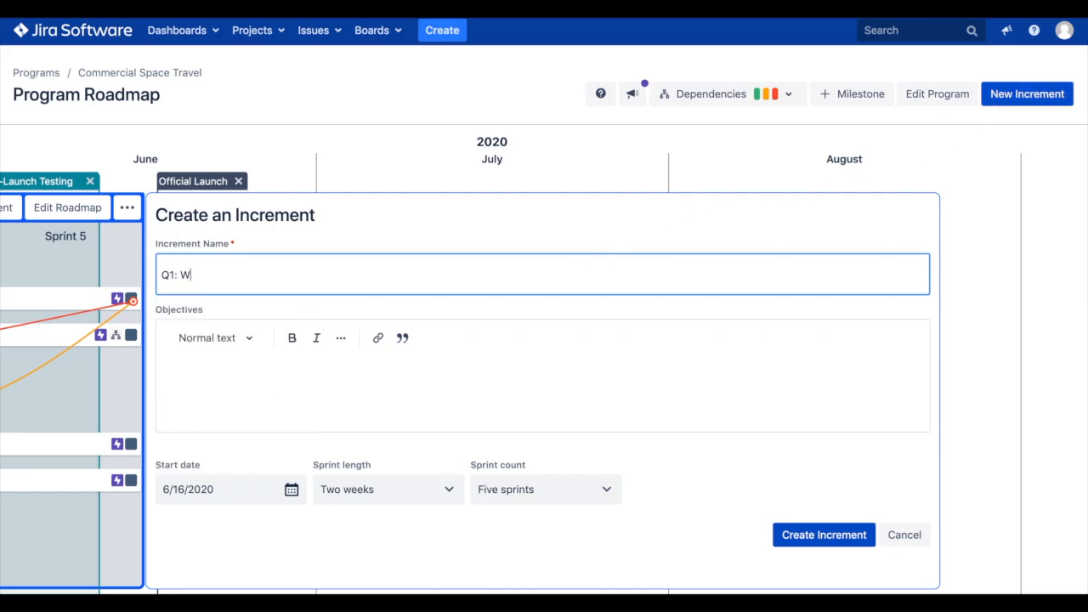
type("e have liftoff!")
left_click(470, 382)
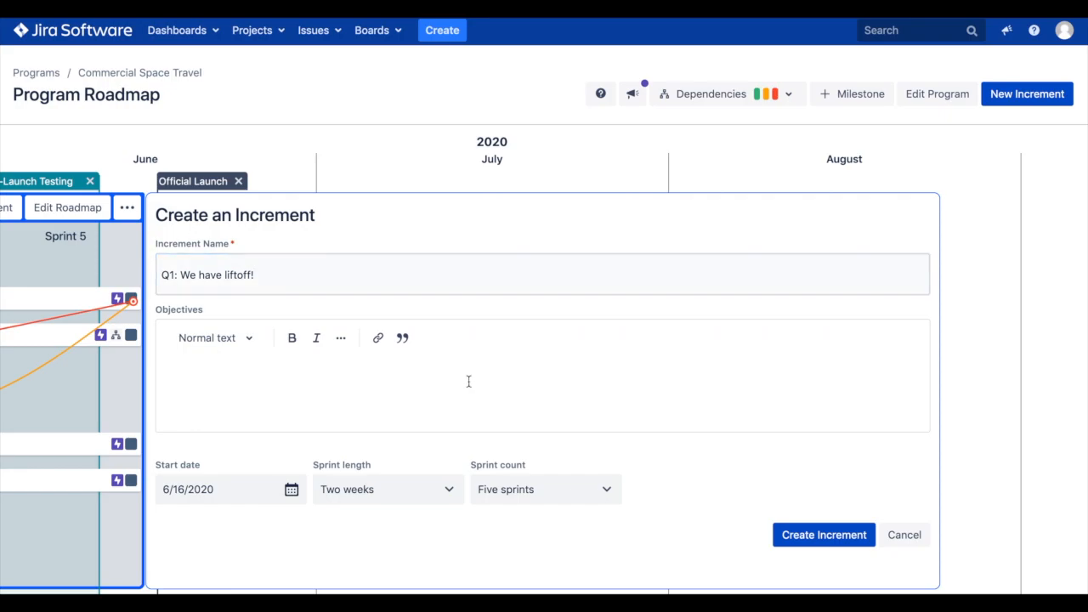
Create the increment with a start date of 6/16/2020, a sprint length of two weeks and five sprints
left_click(292, 491)
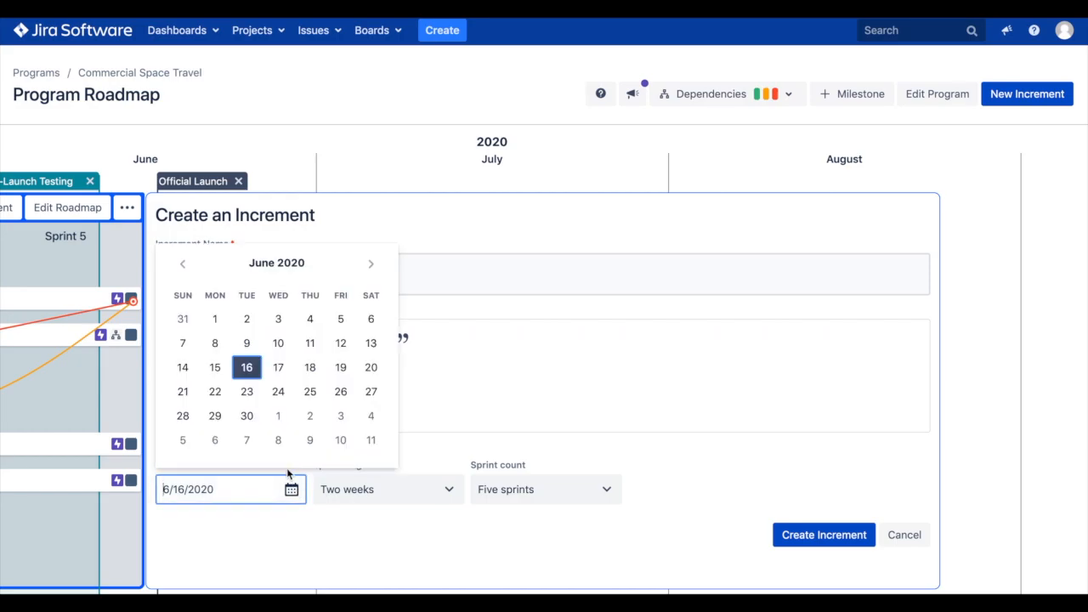
left_click(251, 374)
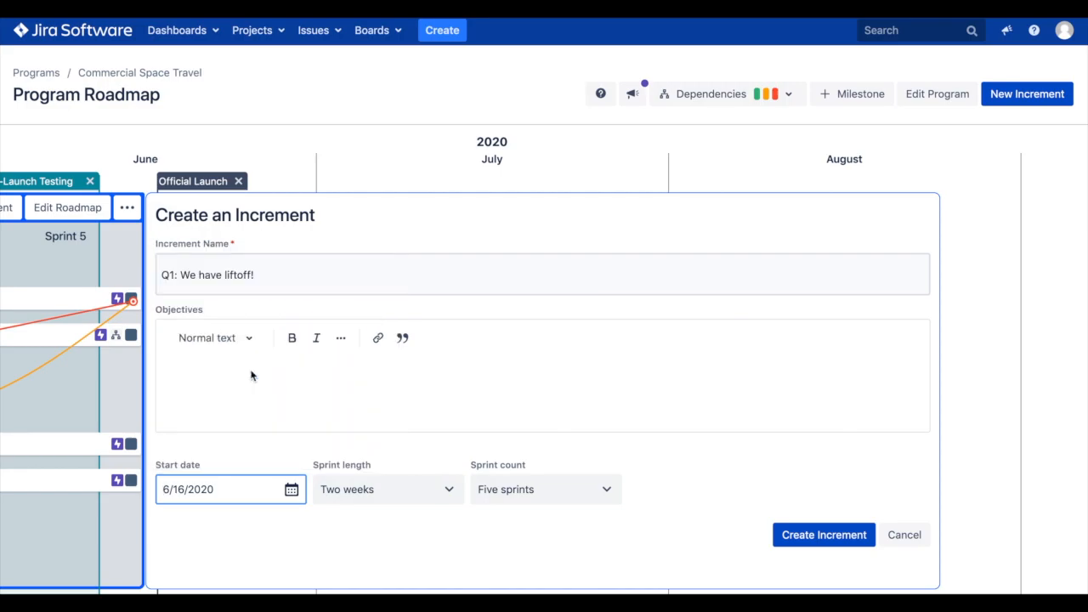
left_click(393, 492)
left_click(410, 468)
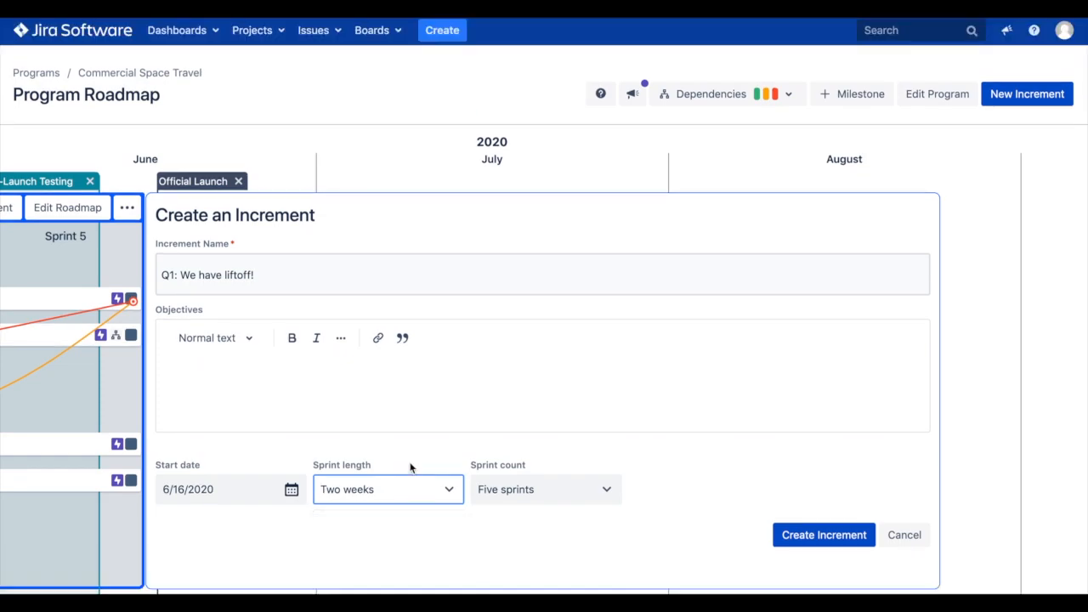
left_click(595, 490)
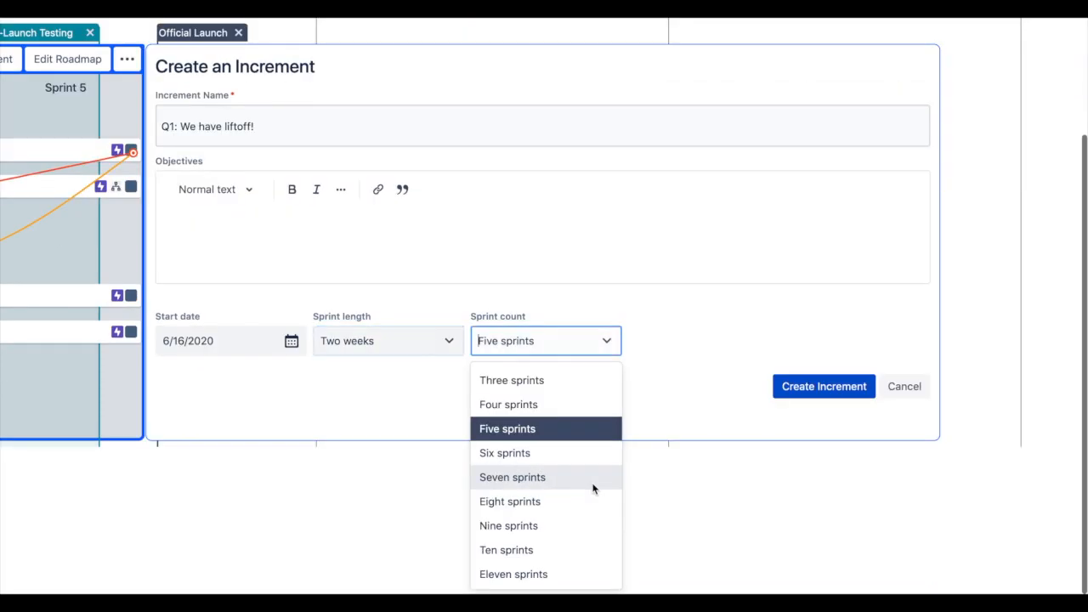
left_click(585, 430)
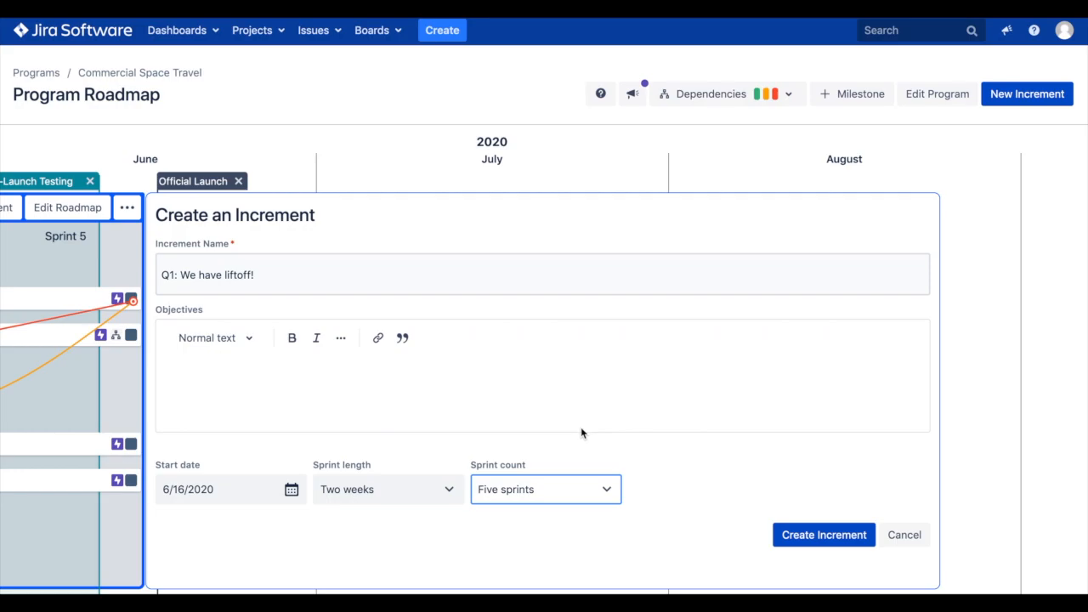
left_click(814, 535)
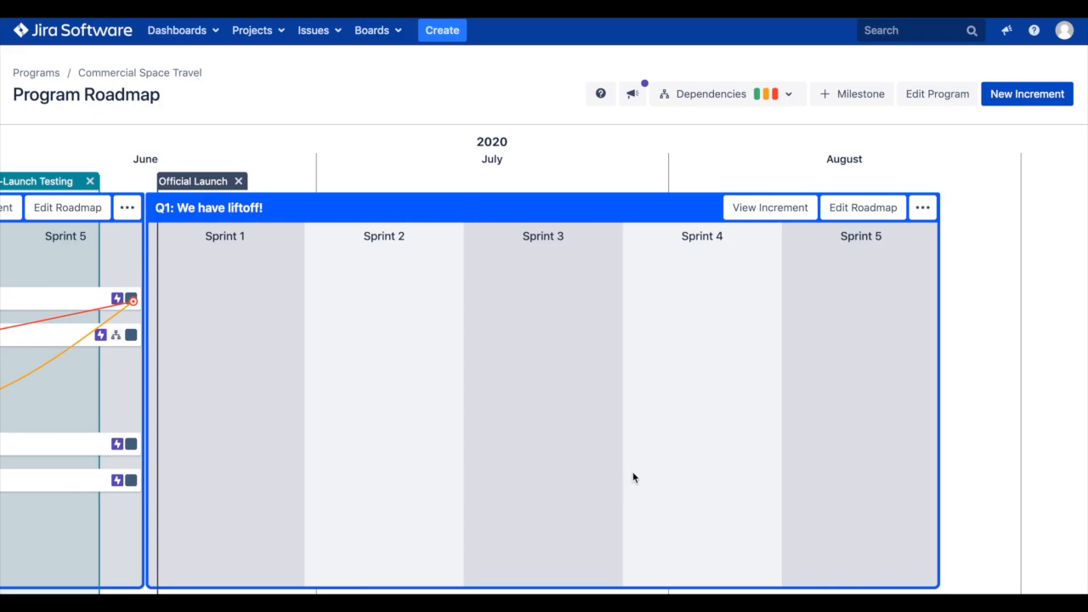
Open the increment overview of Q4: Get Ready to Launch and look through its roadmap features
scroll(458, 404, "left", 5)
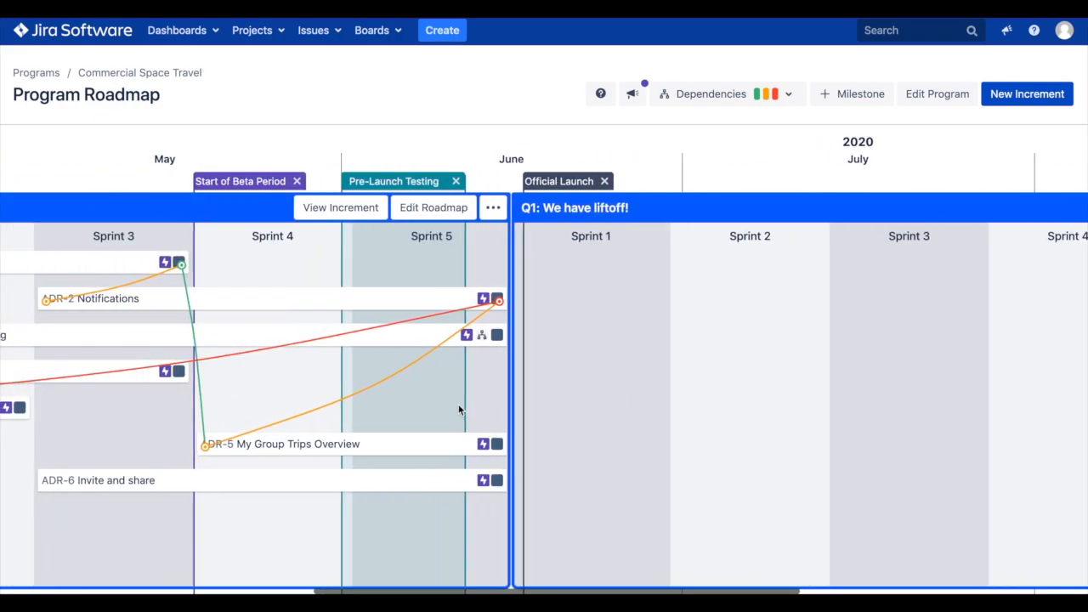
scroll(458, 410, "left", 5)
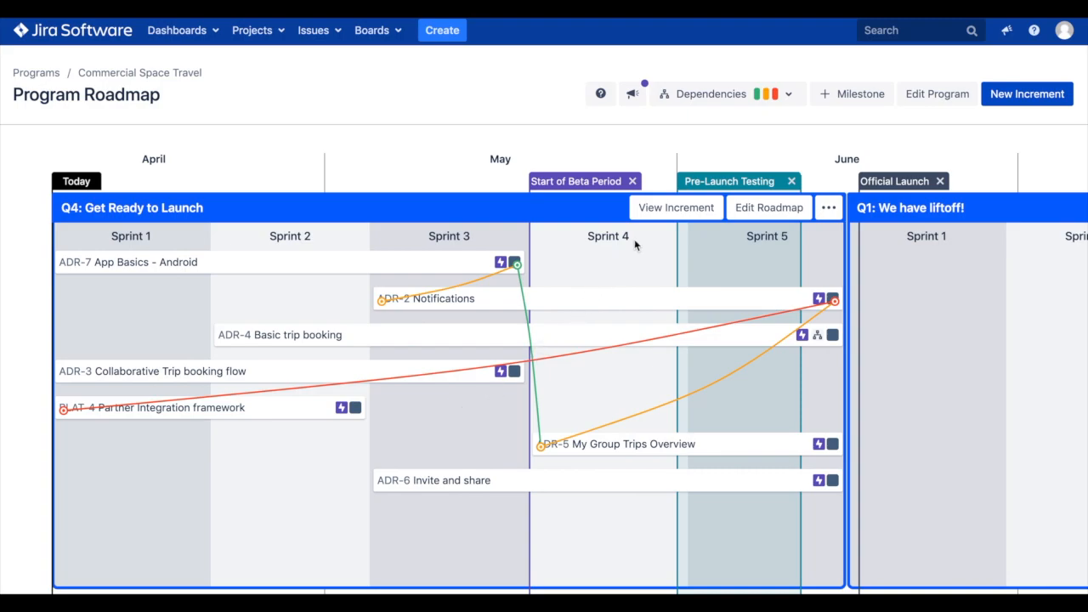
left_click(676, 208)
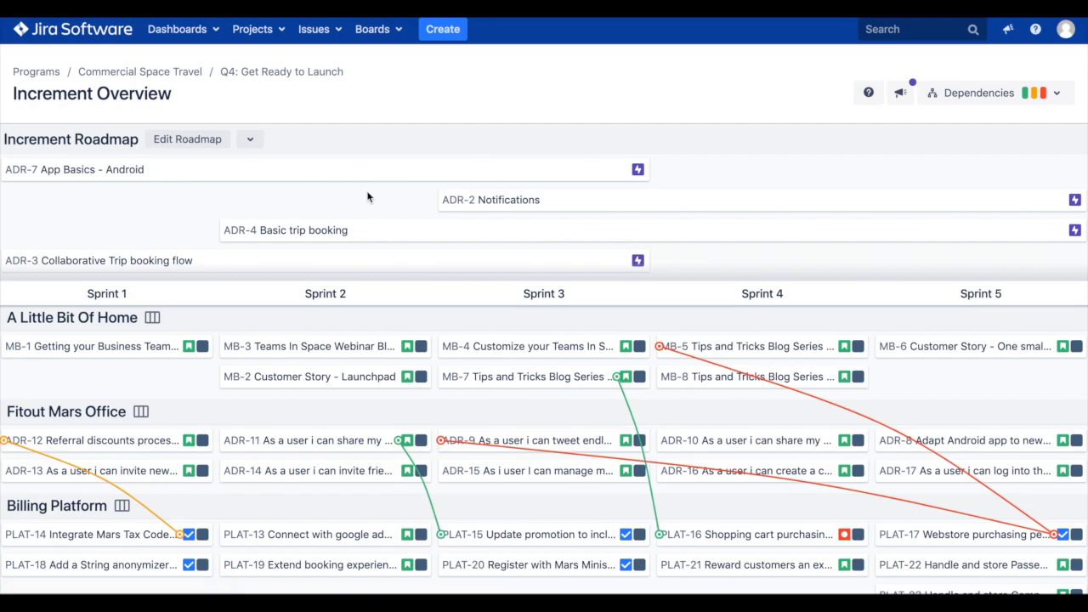
scroll(373, 205, "down", 2)
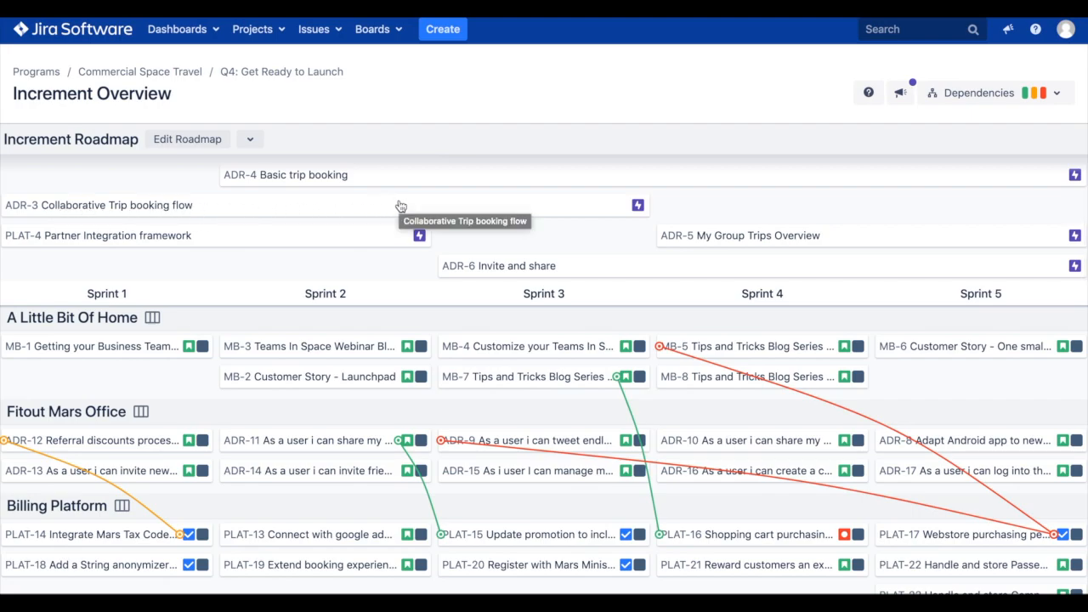
scroll(400, 206, "up", 2)
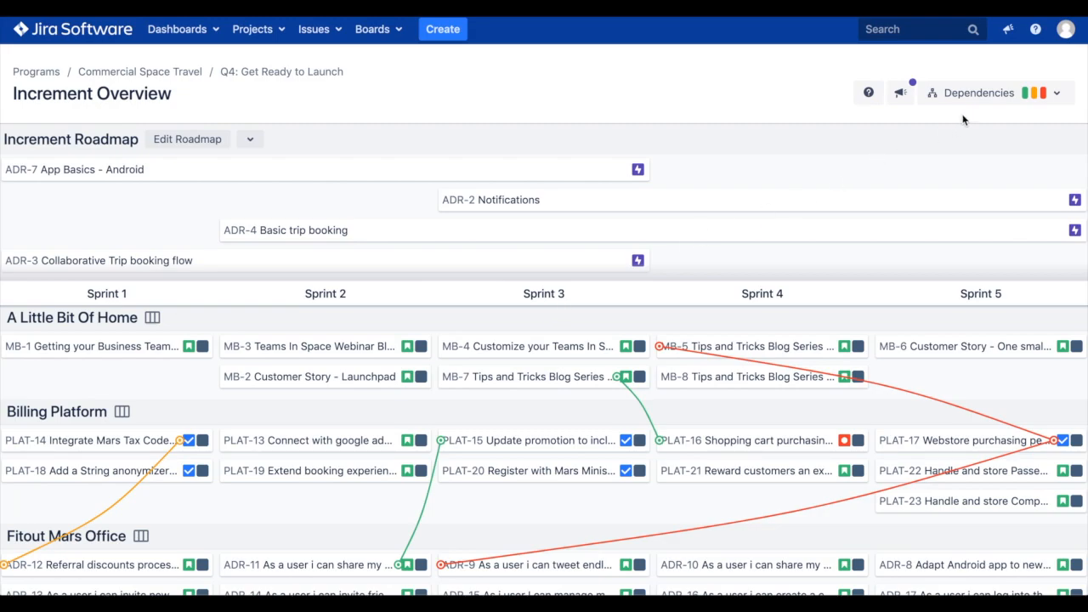
Hide the Healthy and At Risk dependencies in the increment overview, leaving only Blocker dependencies shown
left_click(986, 98)
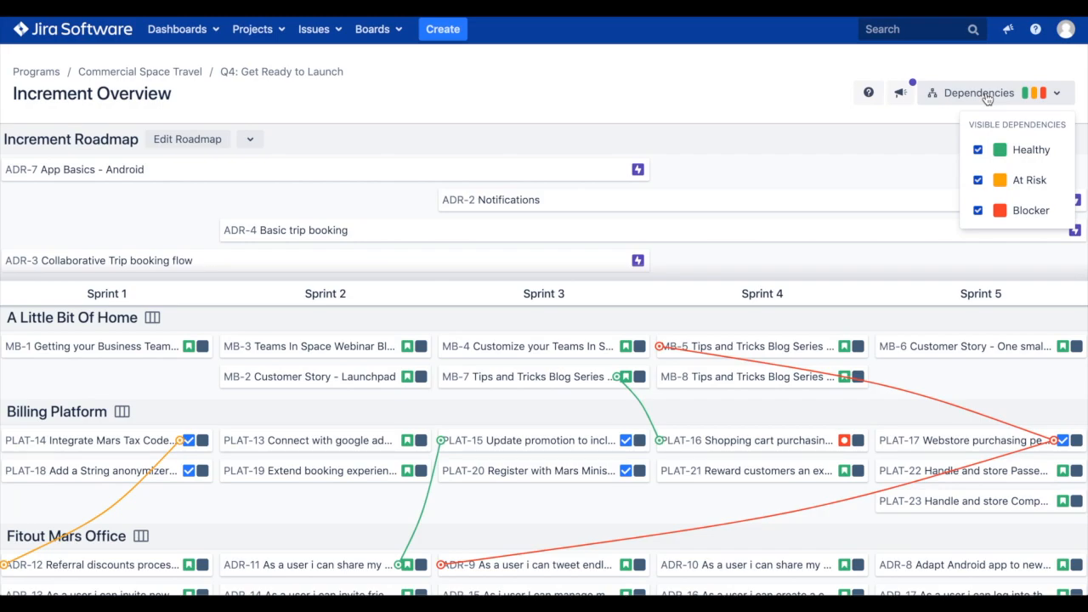
left_click(978, 152)
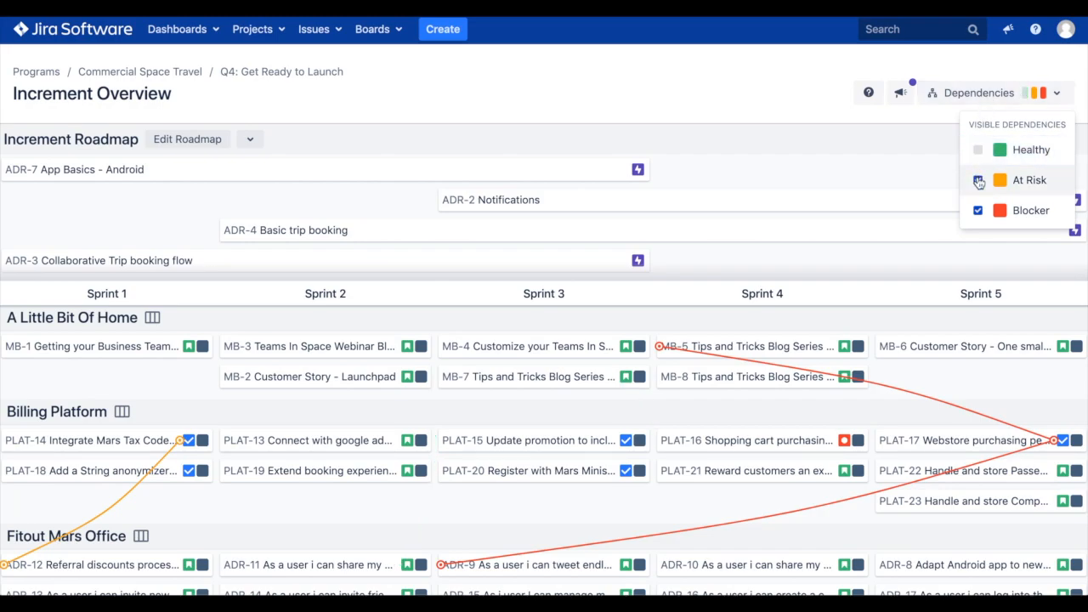
left_click(978, 181)
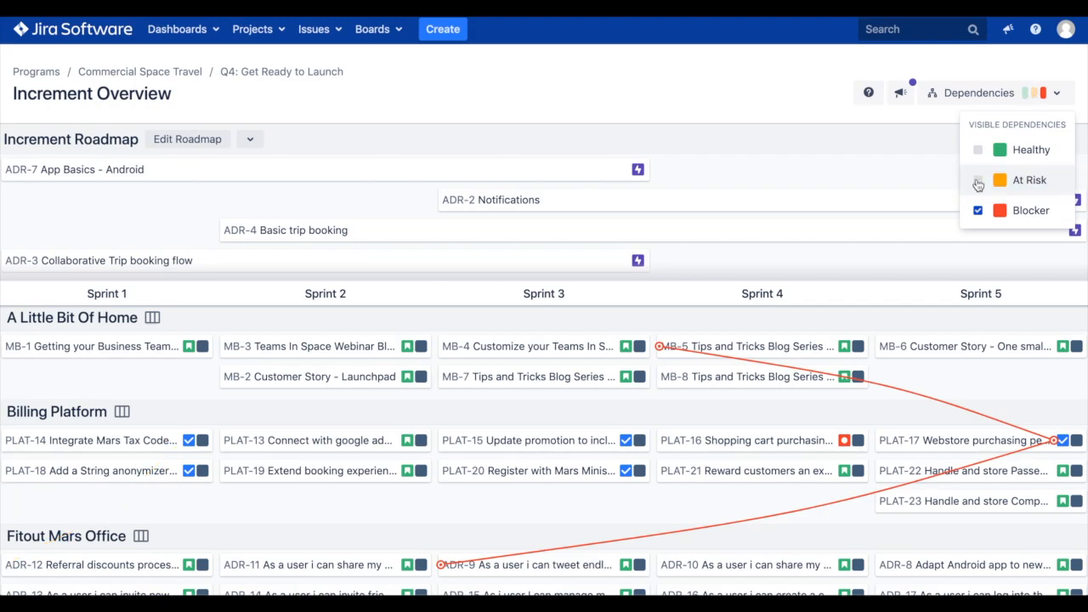
left_click(985, 89)
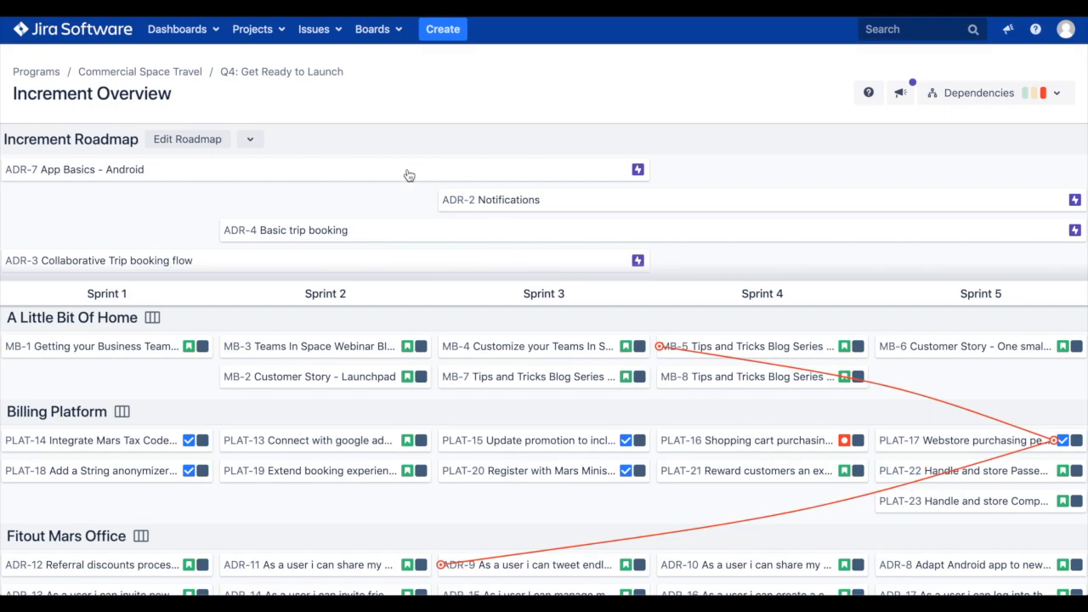
Filter the increment overview to the team issues belonging to feature ADR-7 App Basics - Android
left_click(313, 175)
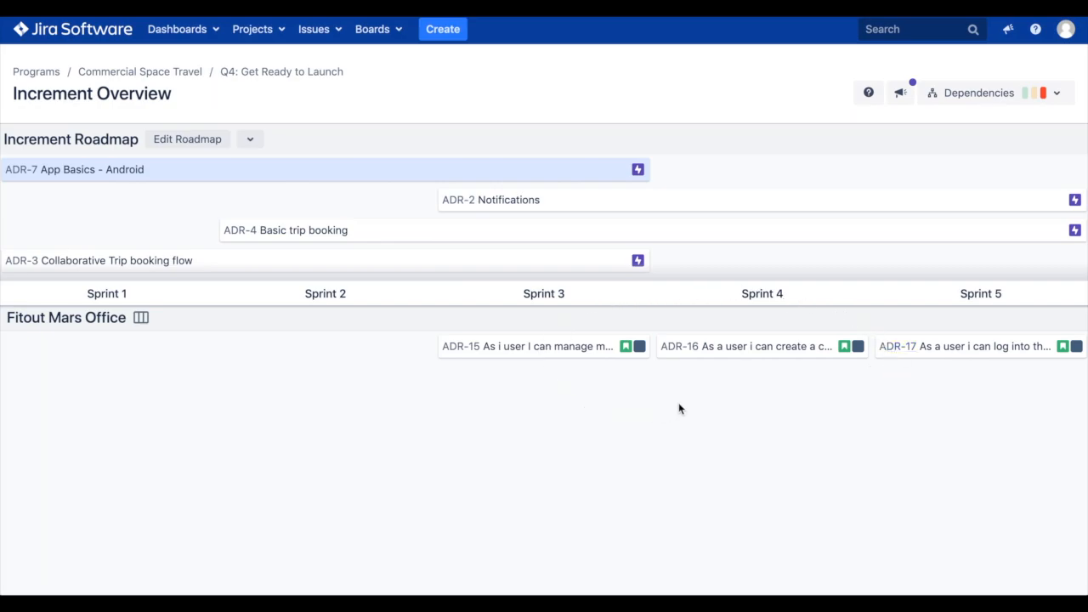
Filter the increment overview to the team issues of feature ADR-2 Notifications, and clear the feature filter again
left_click(631, 207)
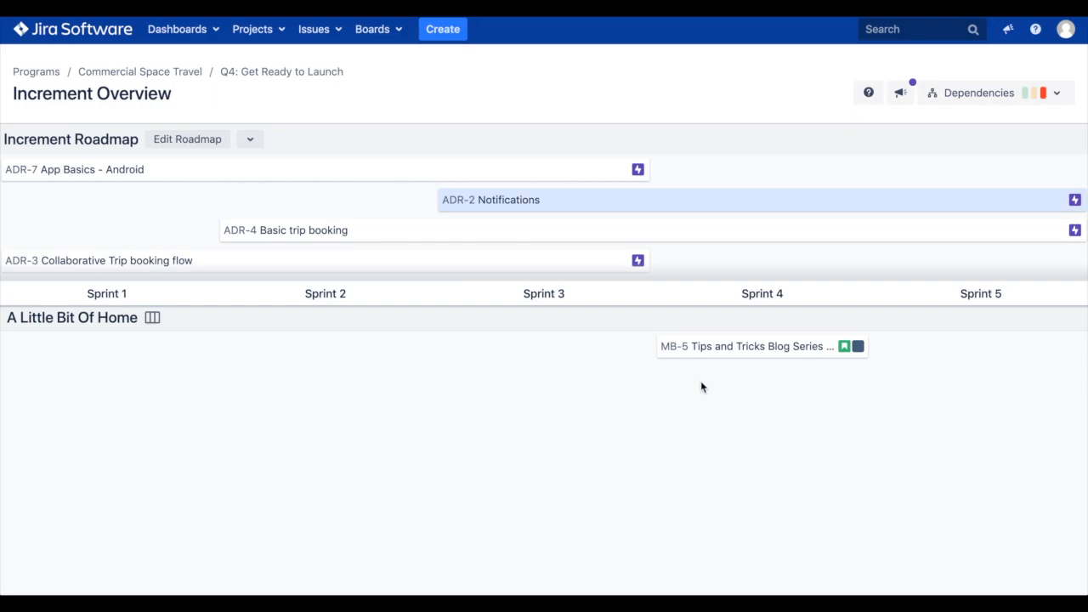
left_click(712, 209)
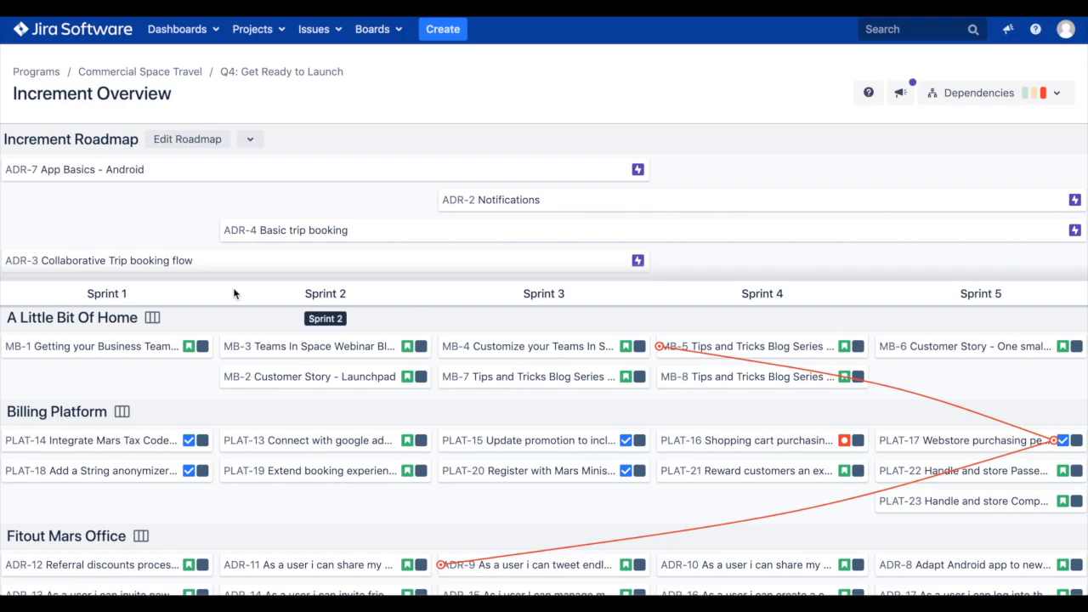
On the A Little Bit Of Home team planning board, set the capacity to 30 story points for Sprint 1 and 25 for Sprint 2
left_click(78, 322)
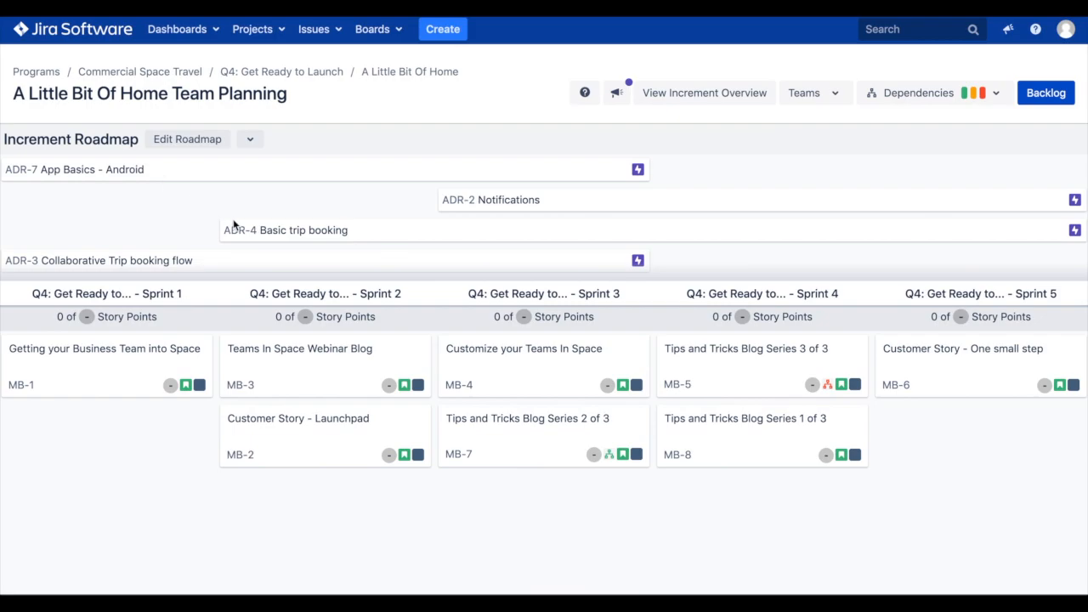
scroll(233, 224, "down", 1)
scroll(234, 224, "up", 1)
left_click(87, 318)
type("30")
key("Return")
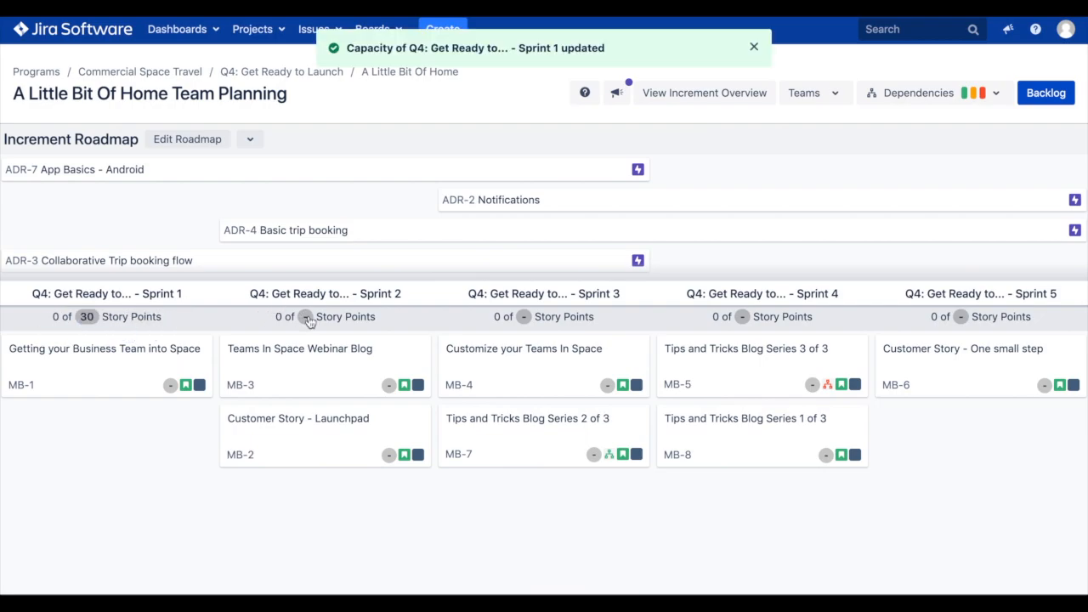
left_click(305, 317)
type("25")
key("Return")
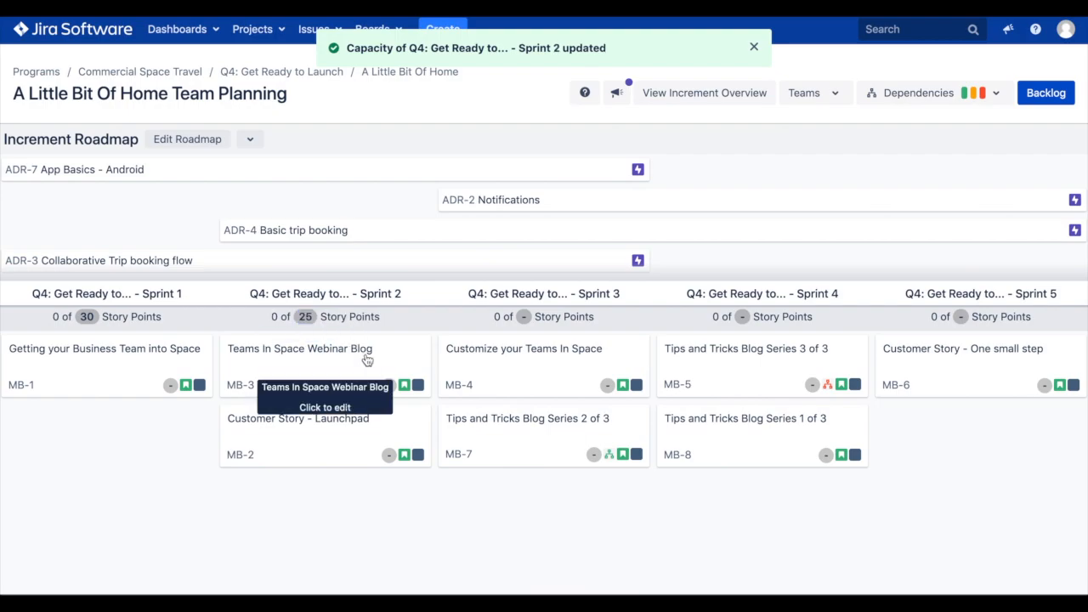
Estimate the Sprint 2 issues MB-3 Teams In Space Webinar Blog and MB-2 Customer Story - Launchpad at 15 story points each
left_click(389, 385)
type("15")
key("Return")
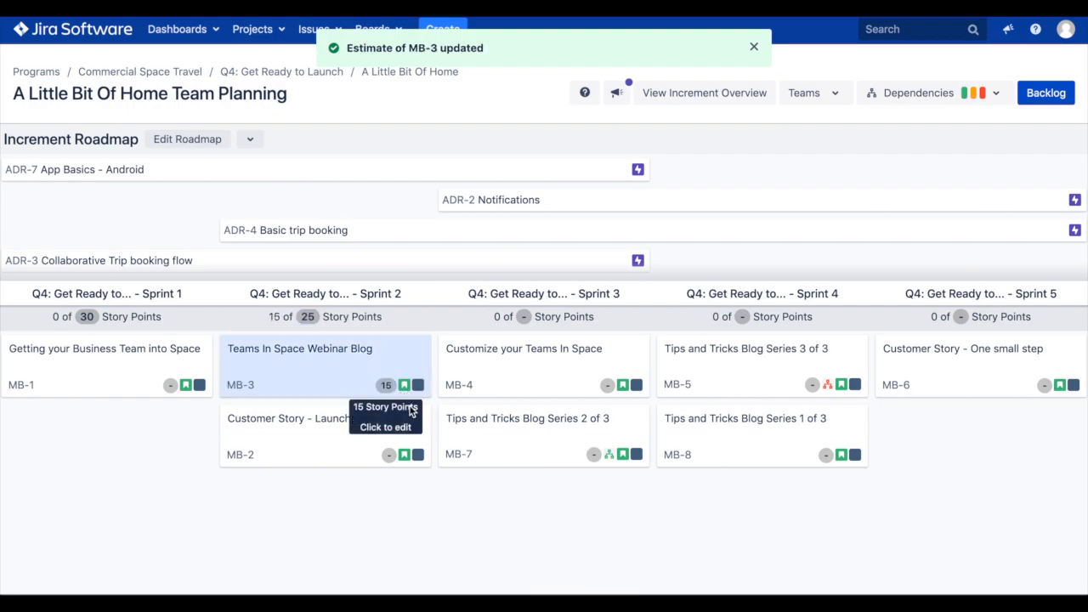
left_click(389, 455)
type("15")
key("Return")
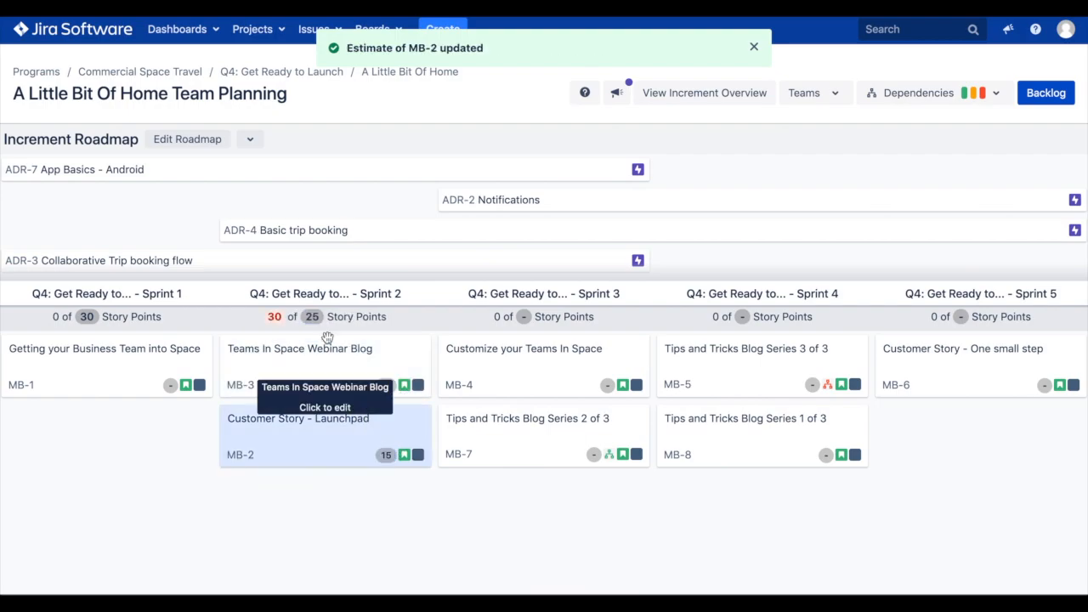
mouse_move(276, 316)
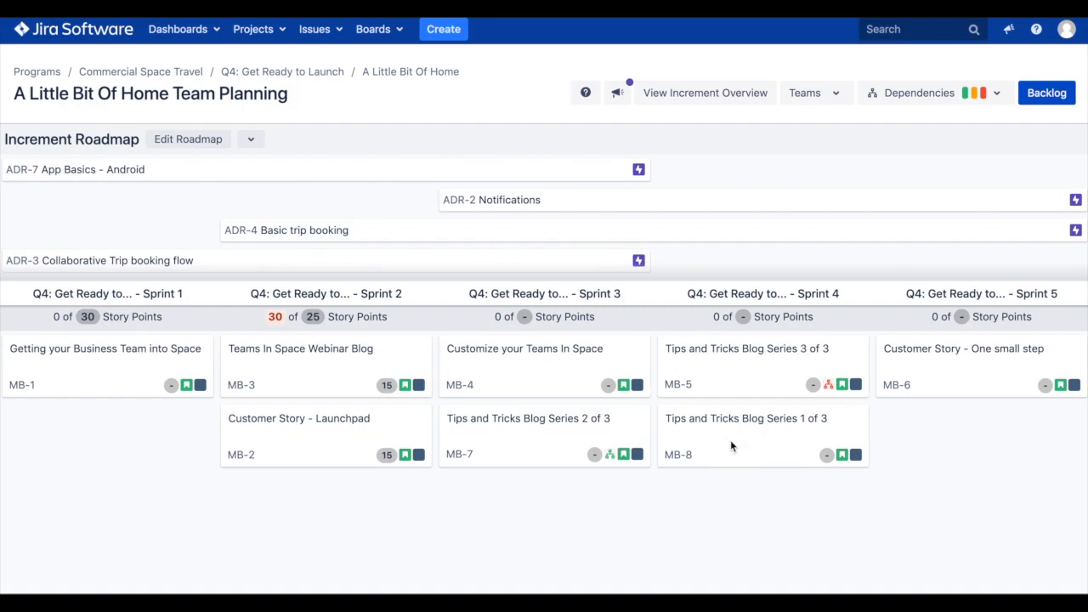
Schedule the backlog issues of feature ADR-7 App Basics - Android, placing MB-13 in Sprint 1 and MB-14 and MB-15 in Sprint 3
left_click(1051, 96)
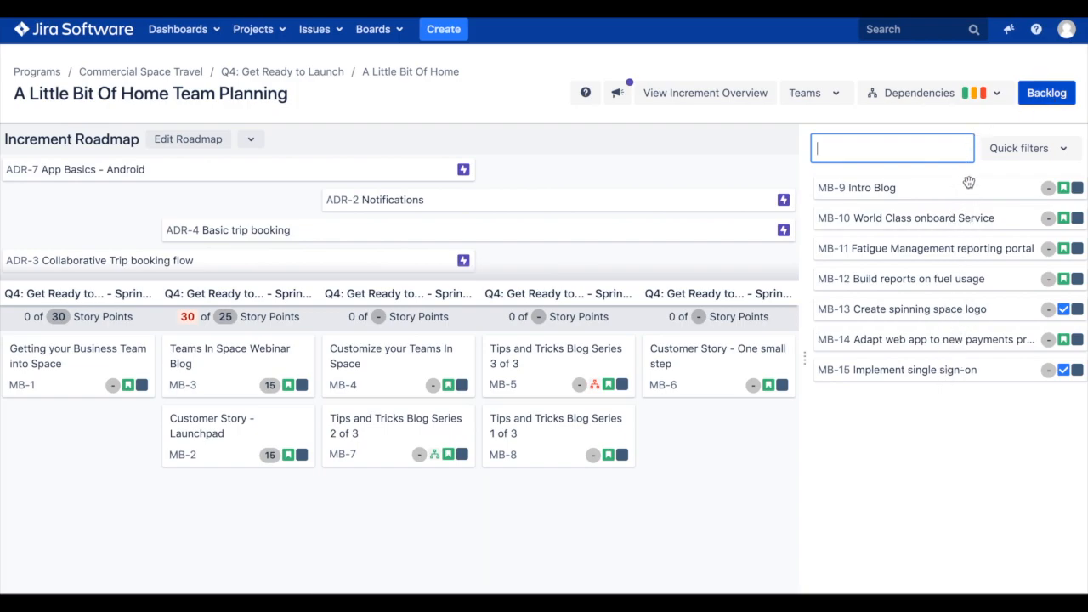
left_click(362, 172)
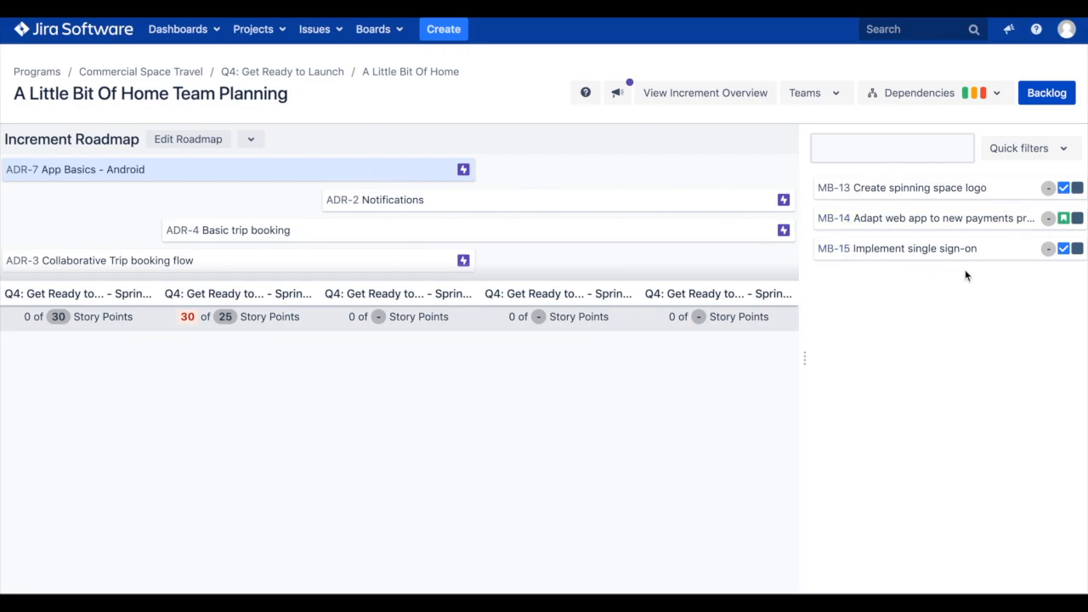
left_click_drag(940, 188, 444, 350)
left_click_drag(881, 189, 444, 420)
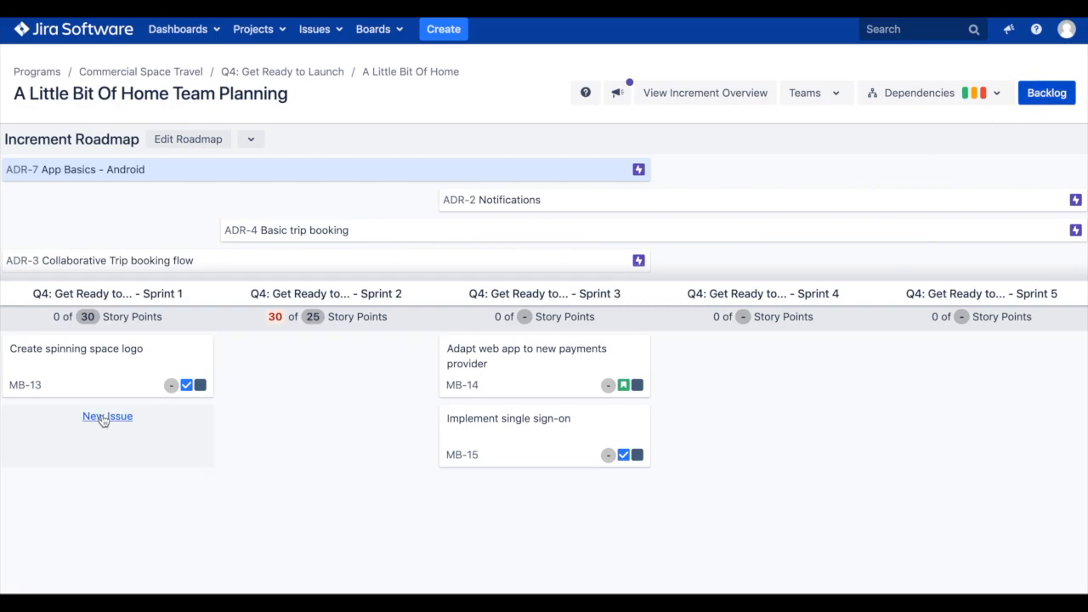
Create a Task named "Send confirmation email" in Sprint 1 under ADR-7 App Basics - Android, and clear the feature filter
left_click(103, 416)
left_click(75, 464)
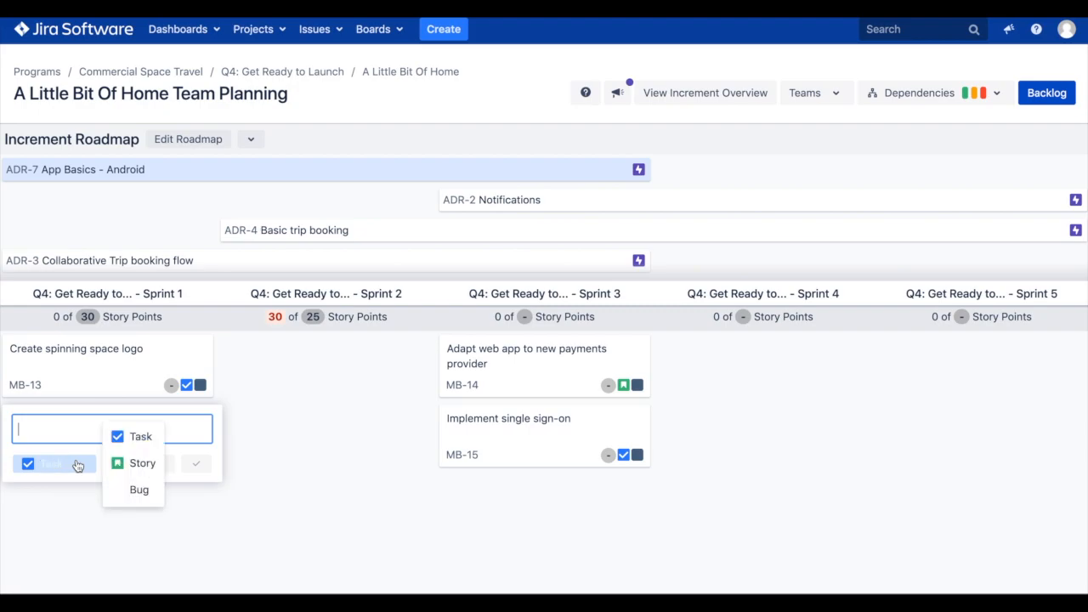
left_click(108, 434)
type("Sen")
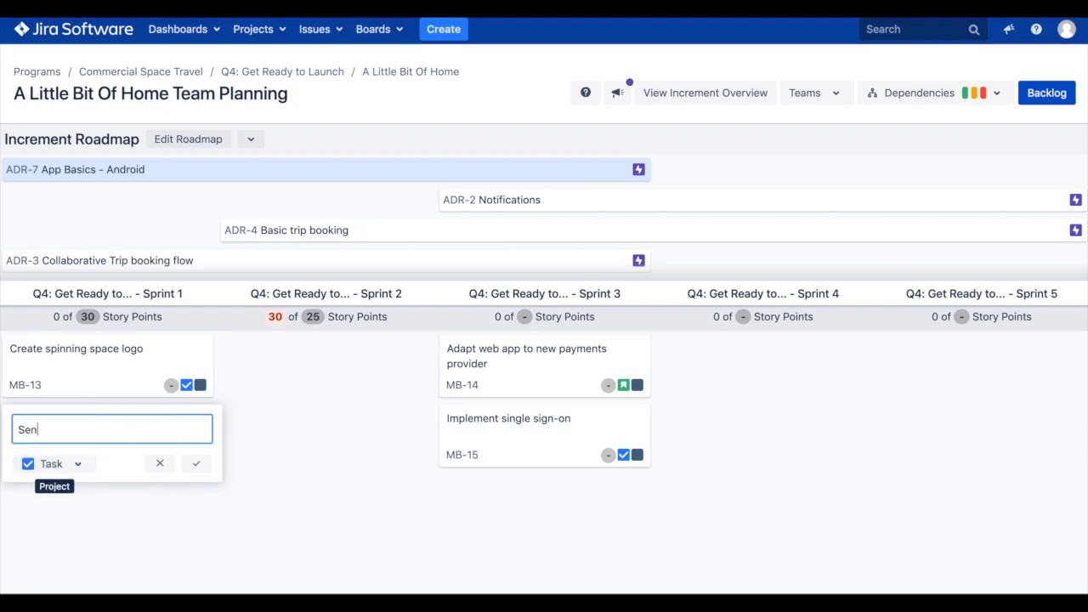
type("d confirmation email")
left_click(196, 464)
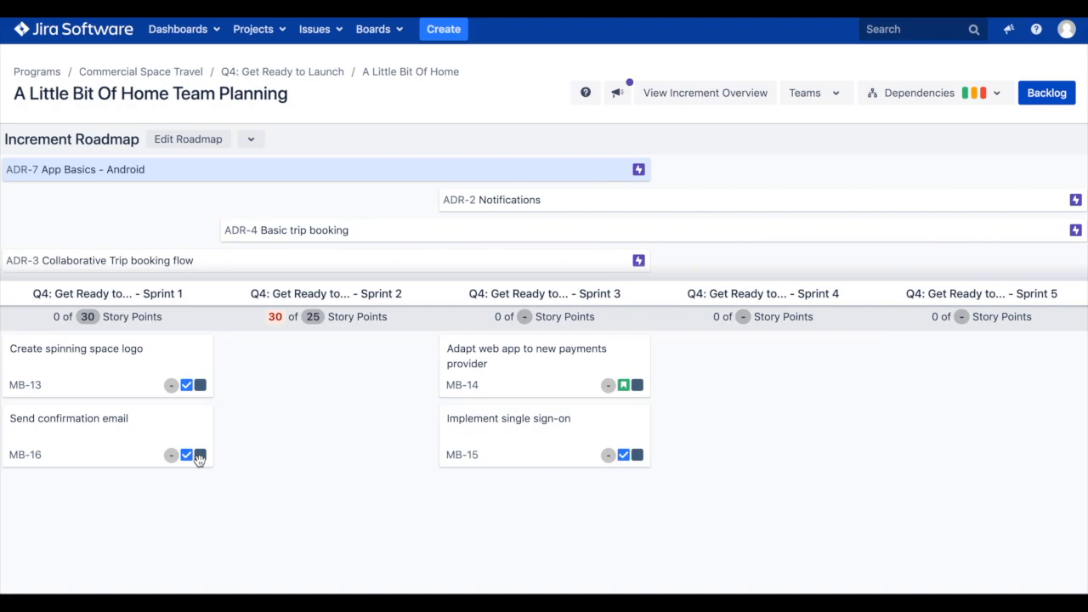
left_click(311, 177)
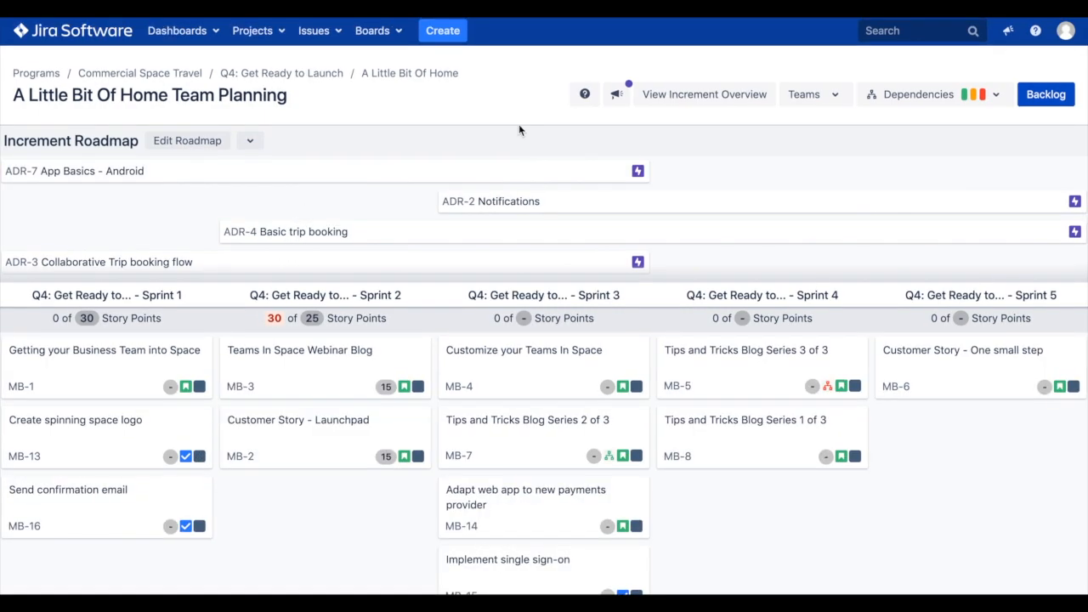
Collapse the increment roadmap and show the Billing Platform team's issues below the A Little Bit Of Home plan
left_click(251, 143)
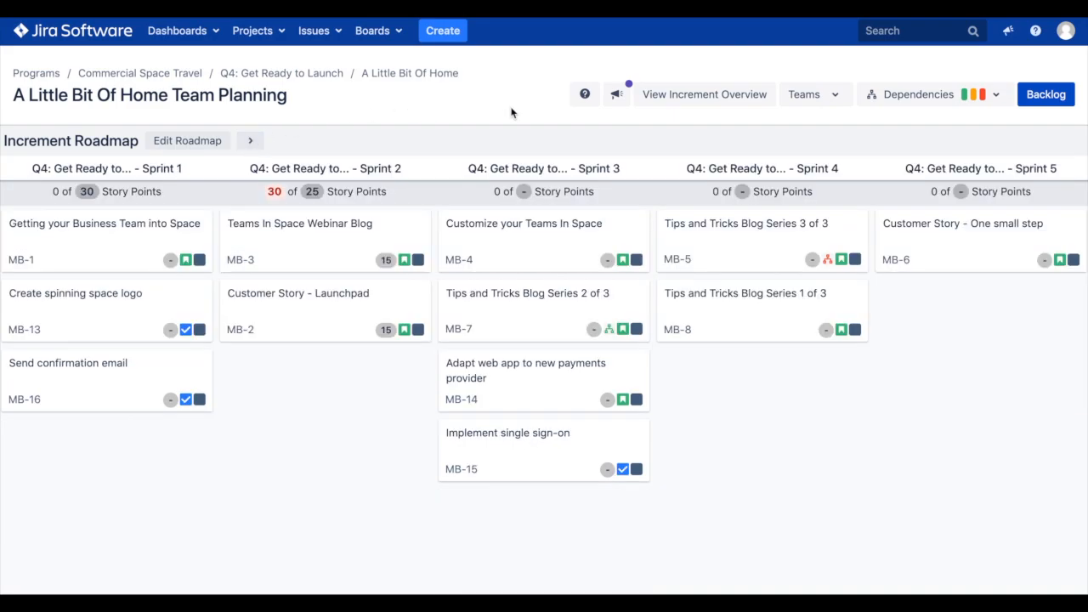
left_click(834, 98)
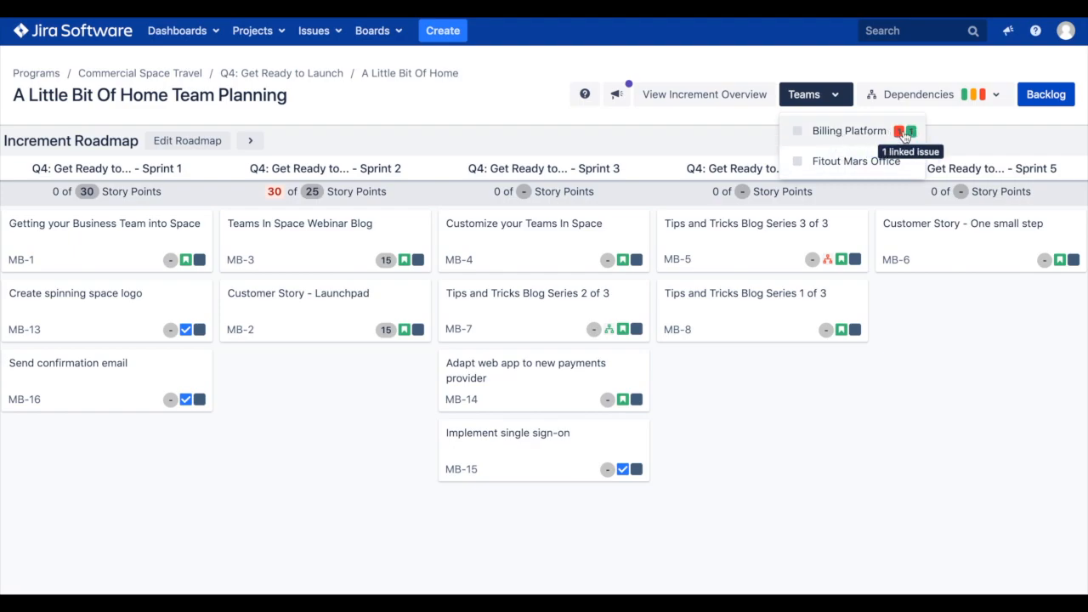
left_click(799, 134)
left_click(780, 94)
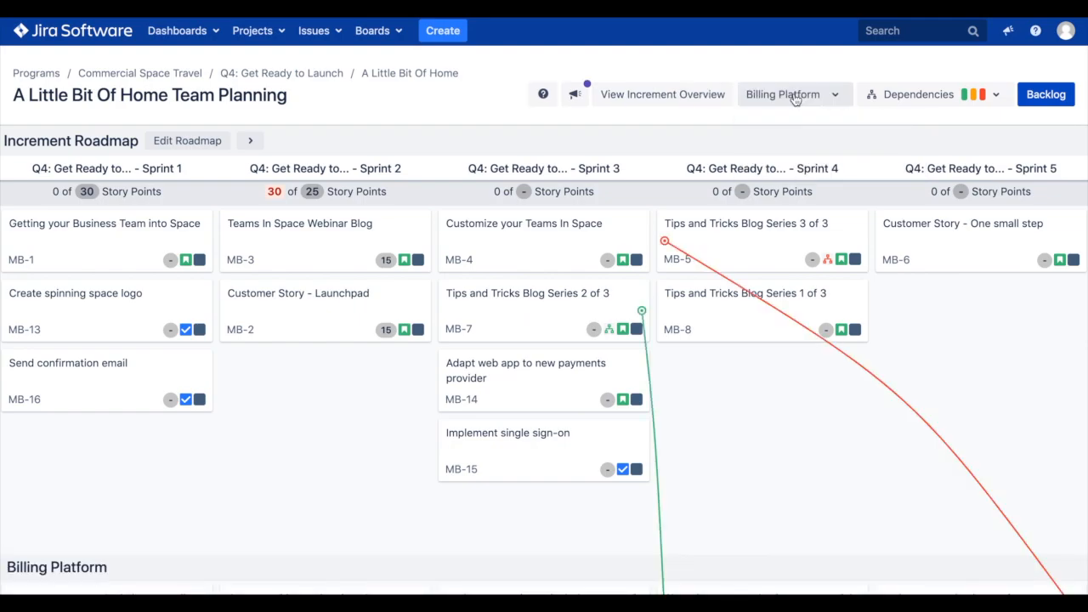
Examine the dependencies between the A Little Bit Of Home issues and the Billing Platform issues, following each line to both ends
scroll(636, 353, "down", 1)
scroll(636, 354, "down", 5)
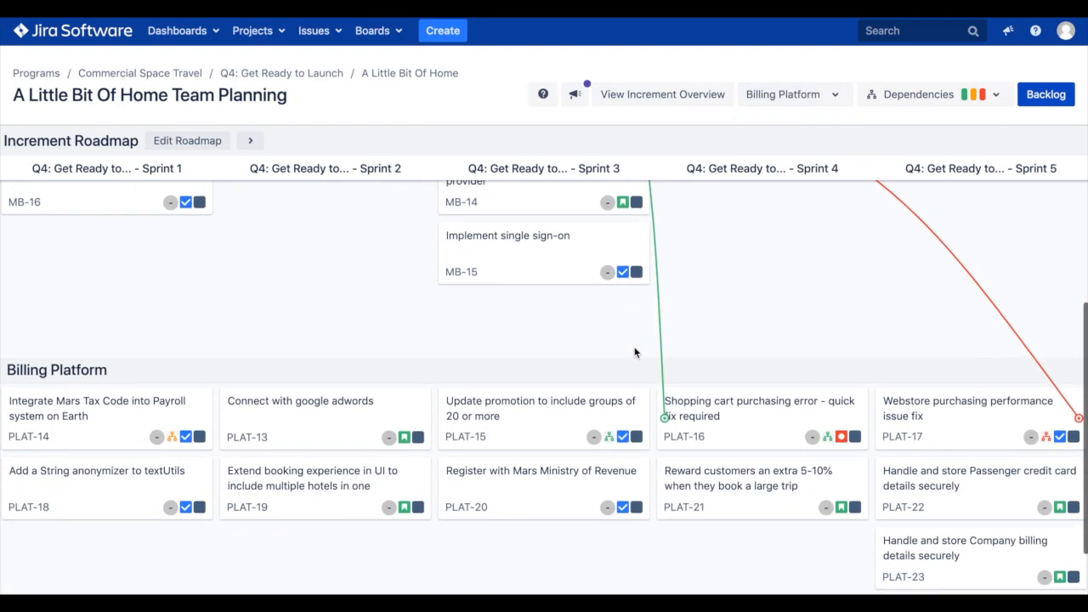
scroll(635, 352, "up", 4)
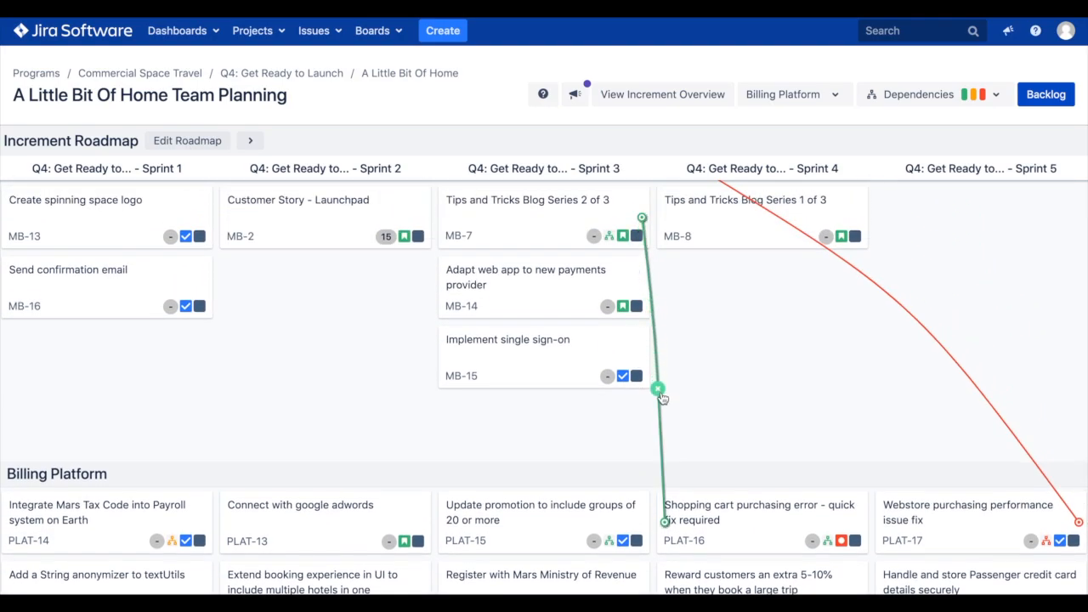
scroll(664, 406, "up", 2)
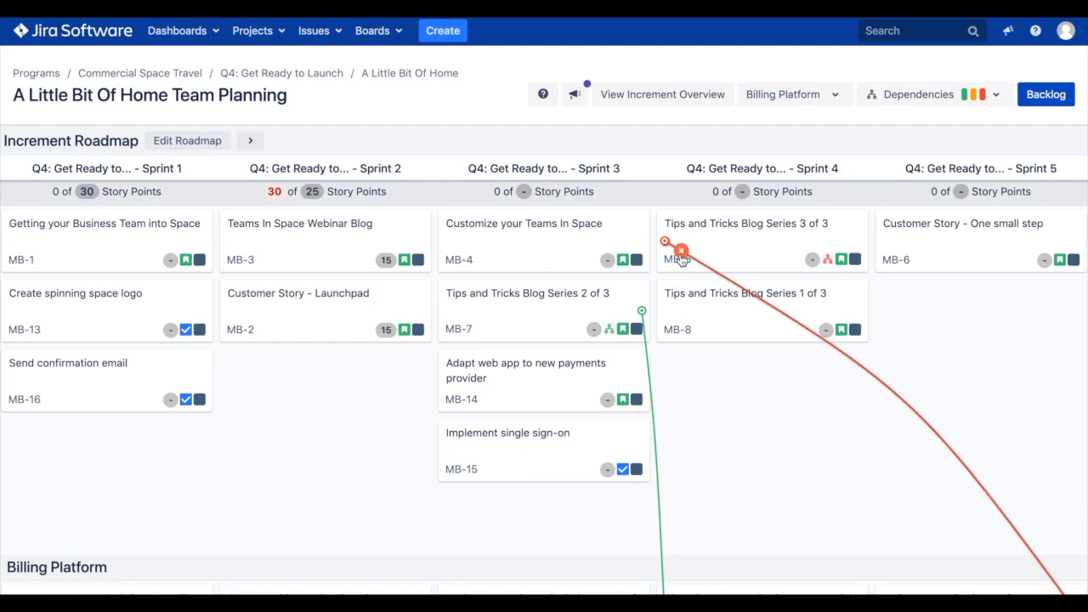
scroll(822, 346, "down", 1)
scroll(822, 346, "down", 3)
scroll(822, 347, "up", 2)
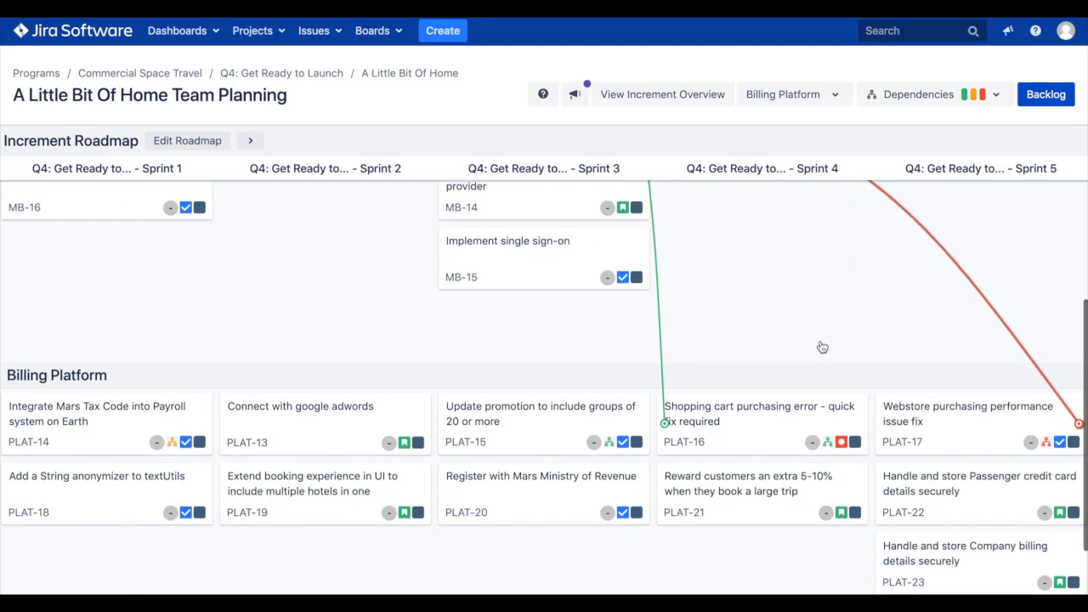
scroll(822, 347, "up", 2)
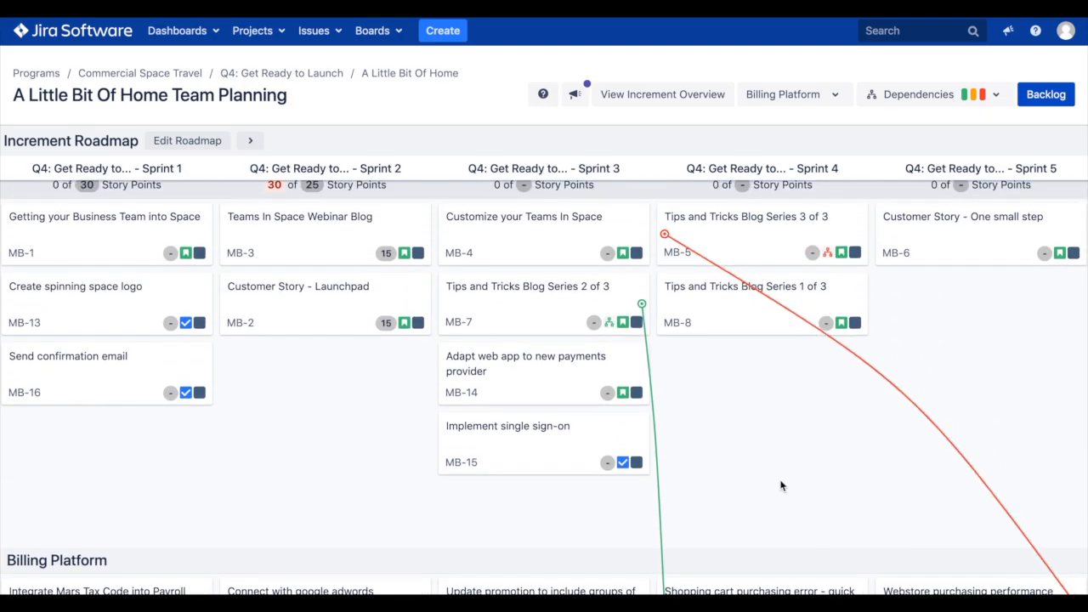
Resolve the blocker dependency by moving Billing Platform issue PLAT-17 Webstore purchasing performance issue fix to the start of Sprint 3
scroll(782, 487, "down", 2)
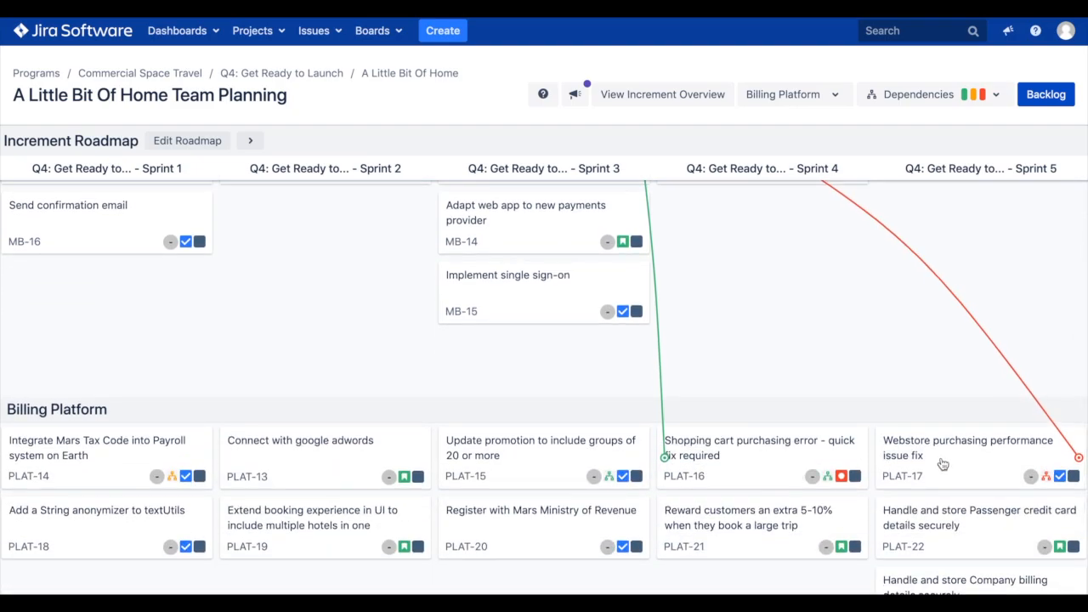
left_click_drag(966, 461, 533, 436)
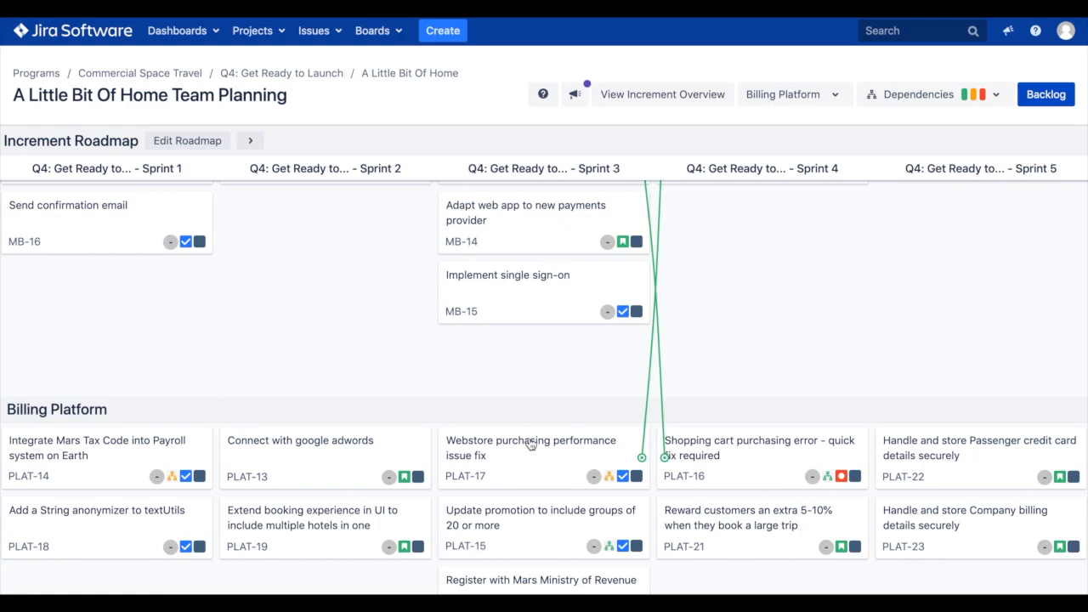
scroll(649, 390, "up", 2)
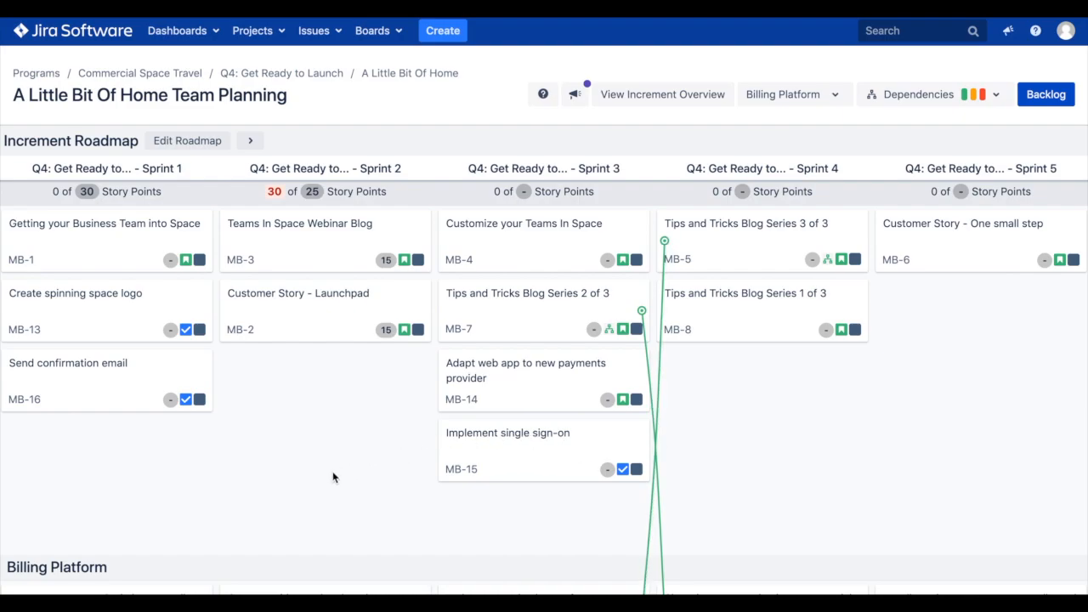
Create a dependency from MB-16 Send confirmation email to Billing Platform issue PLAT-13 Connect with google adwords
scroll(332, 473, "down", 3)
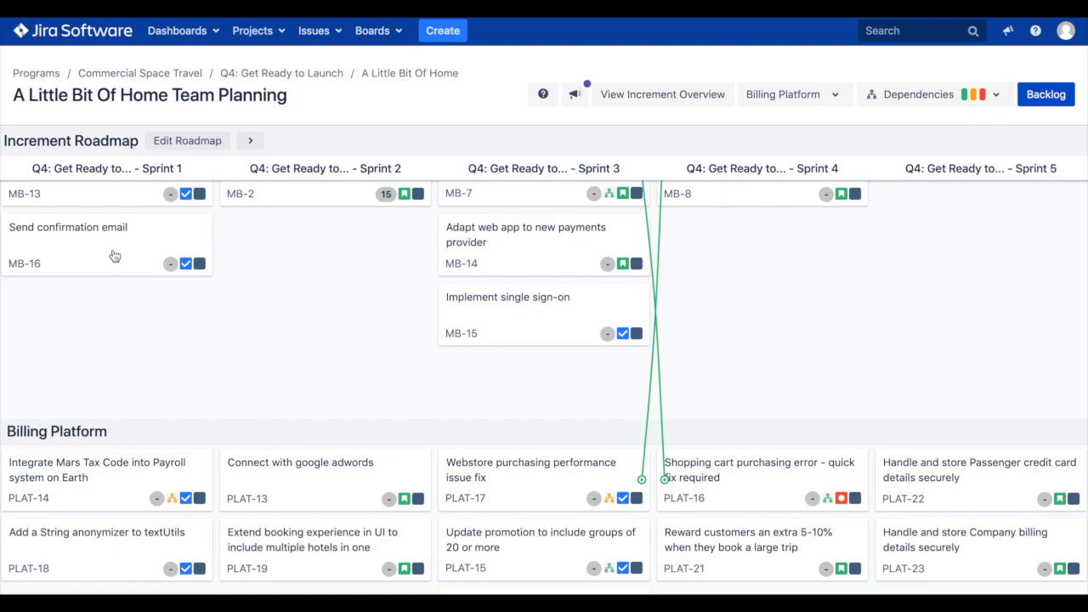
left_click_drag(117, 257, 323, 480)
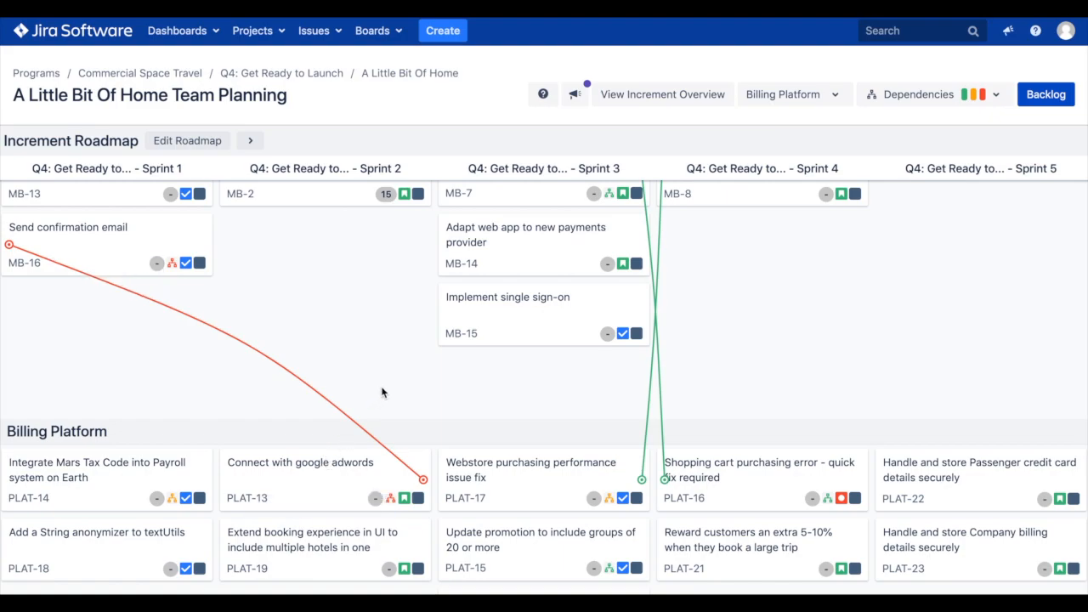
scroll(381, 392, "up", 3)
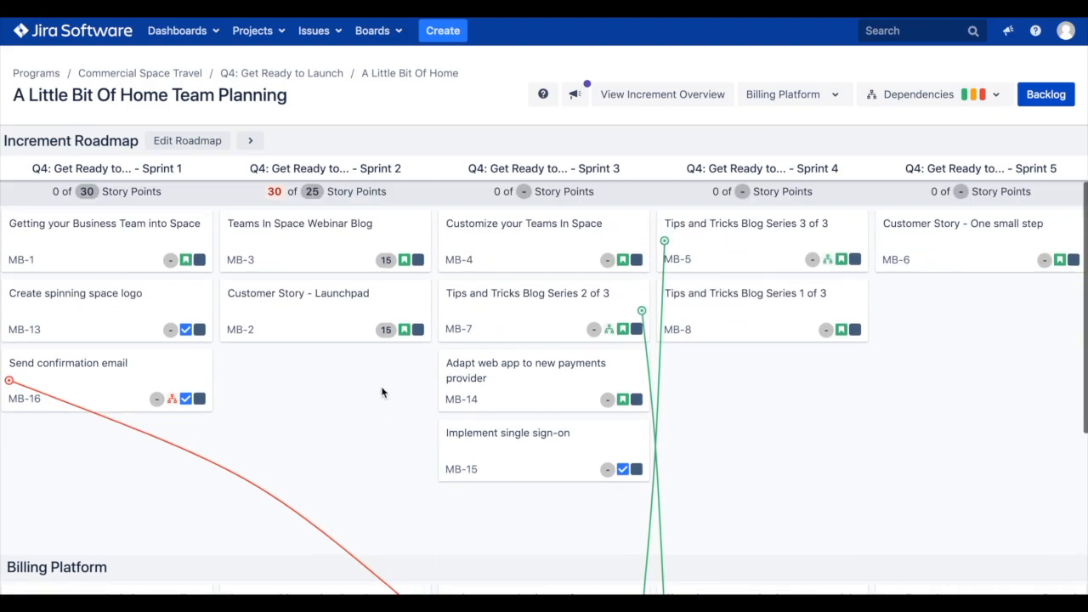
Expand the increment roadmap and return to the increment overview of Q4: Get Ready to Launch
left_click(249, 141)
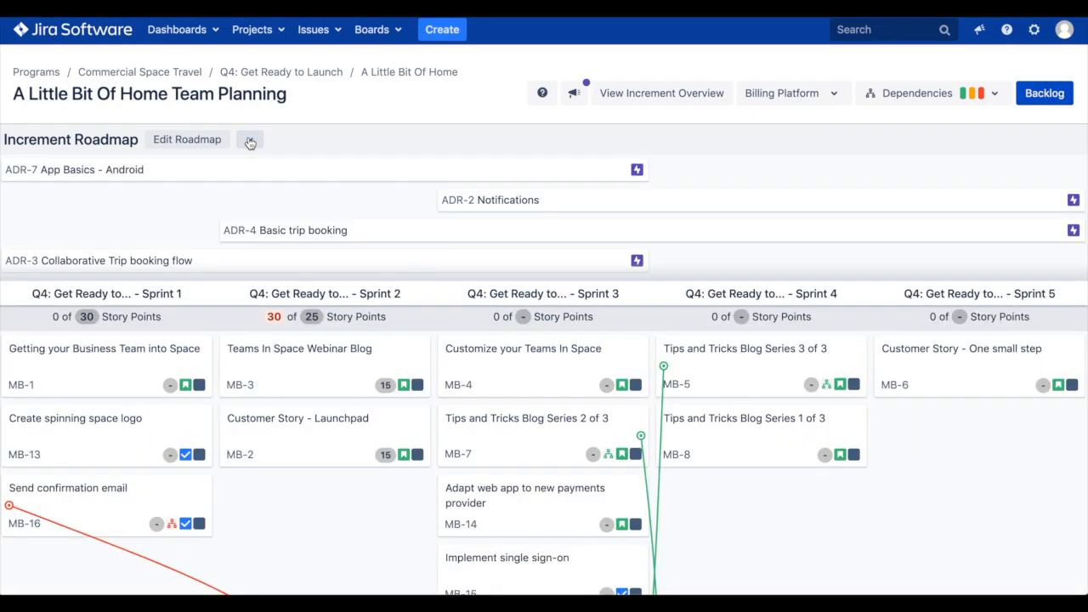
left_click(663, 95)
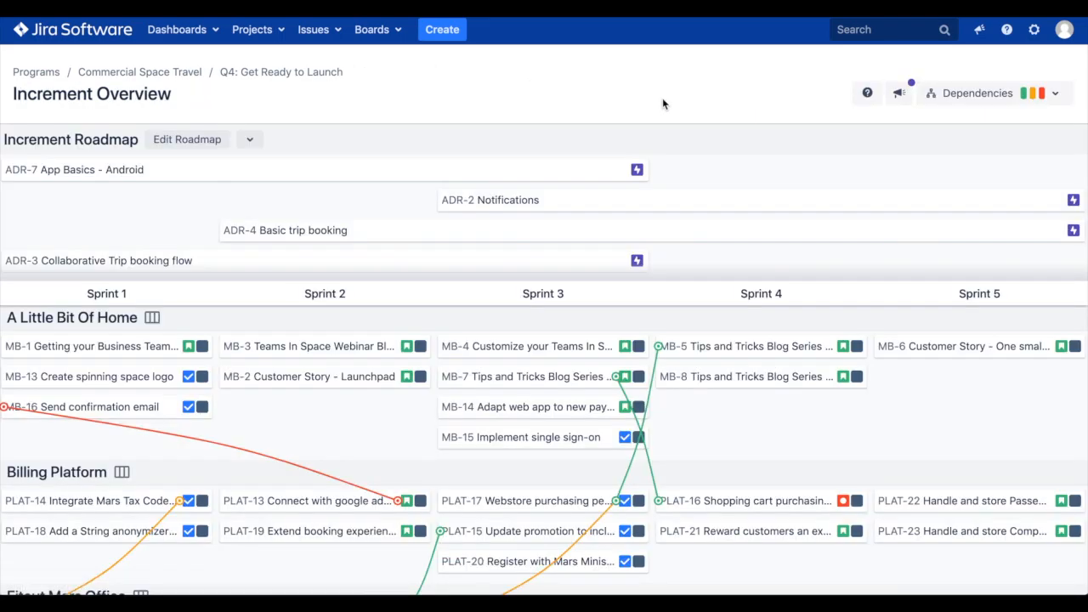